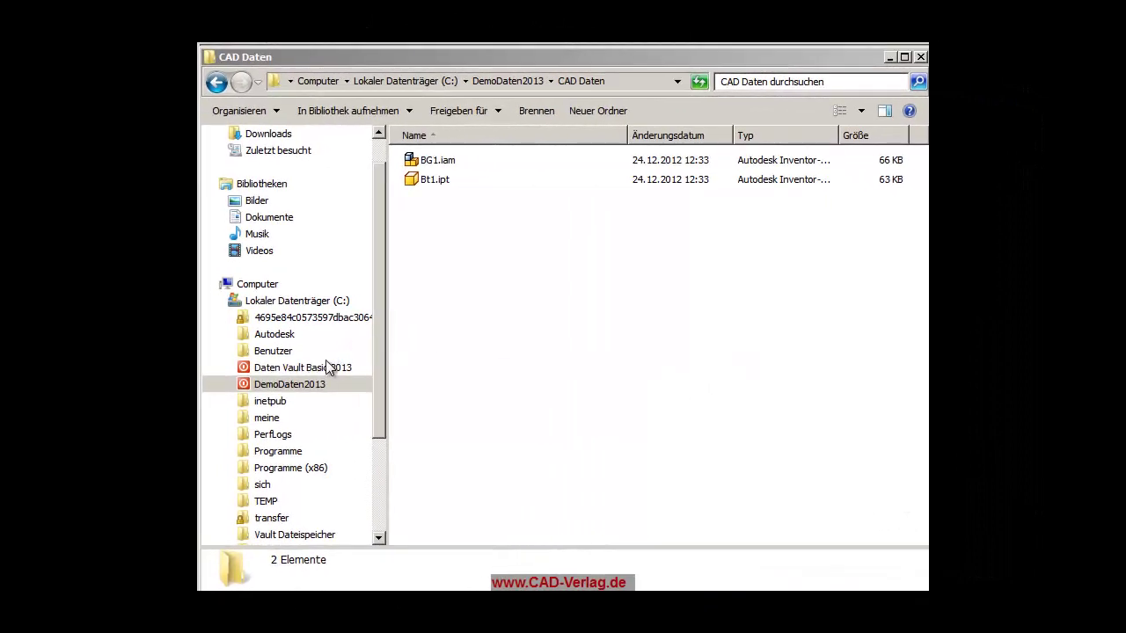
Copy the four folders and Parameterdatei.ipt from the Kapitel 4 folder of Daten Vault Basic 2013
{"action": "left_click", "coordinate": [301, 367]}
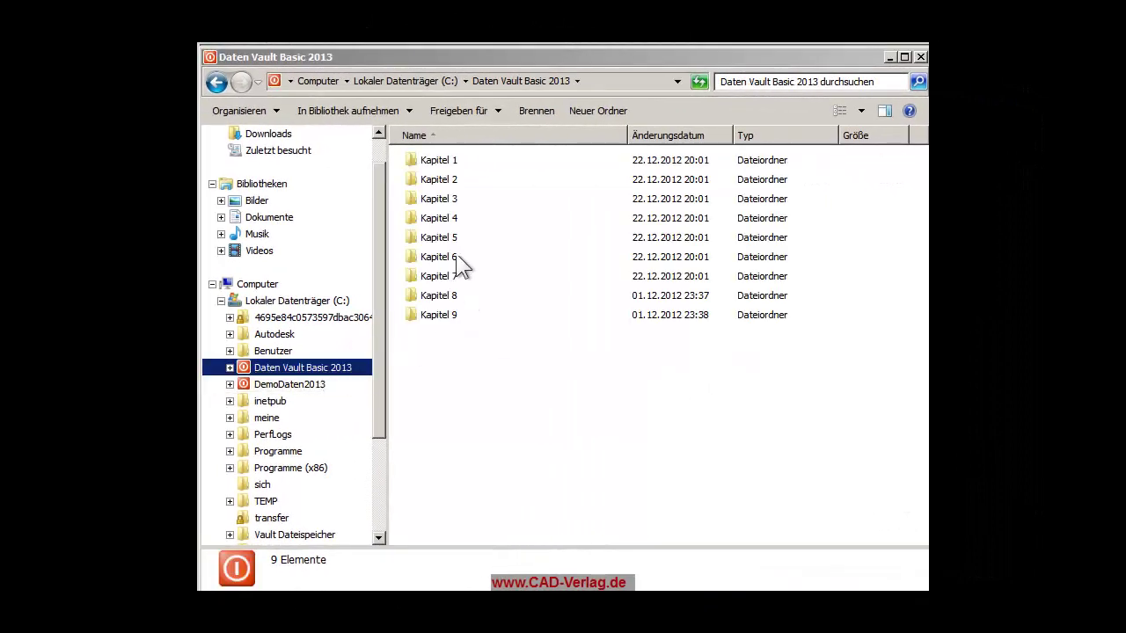
{"action": "double_click", "coordinate": [446, 218]}
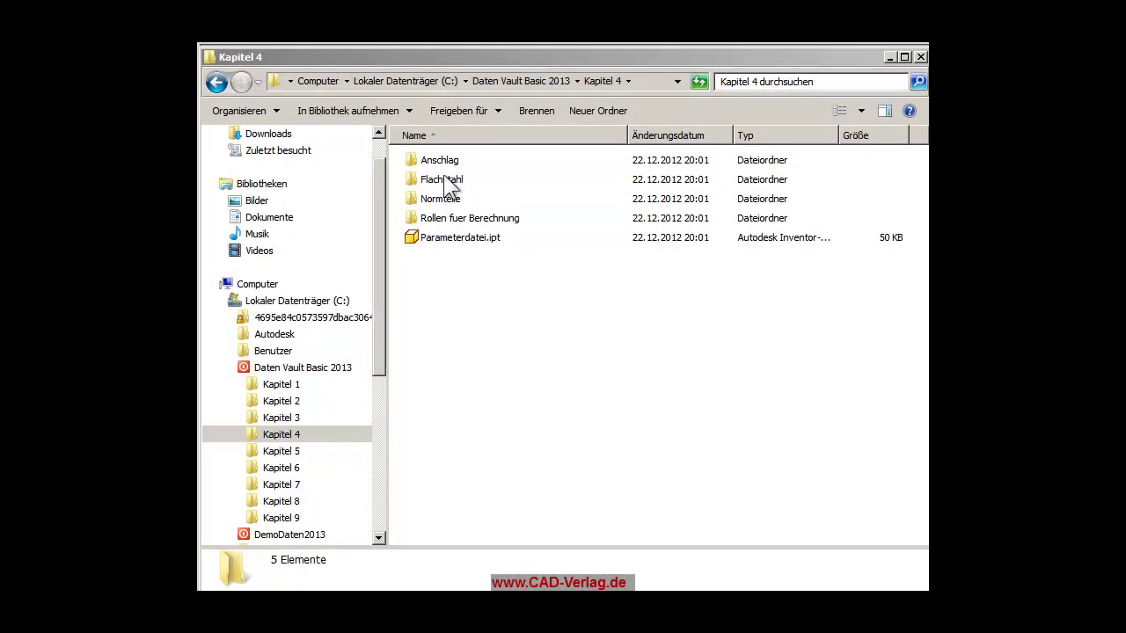
{"action": "left_click", "coordinate": [449, 161]}
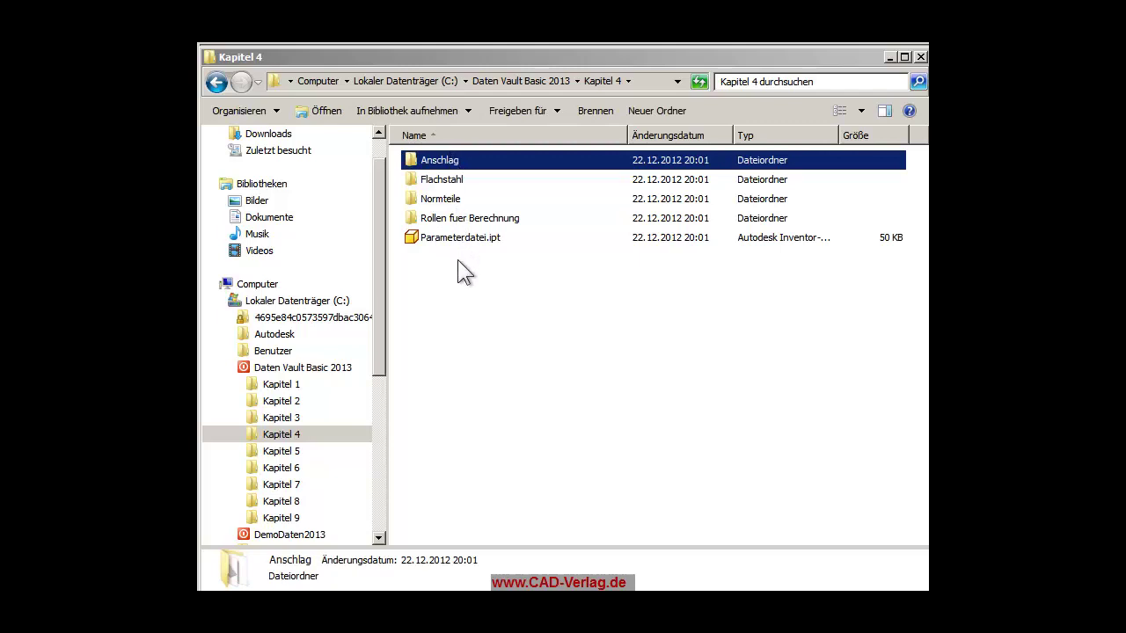
{"action": "left_click", "coordinate": [472, 241], "text": "shift"}
{"action": "right_click", "coordinate": [486, 186]}
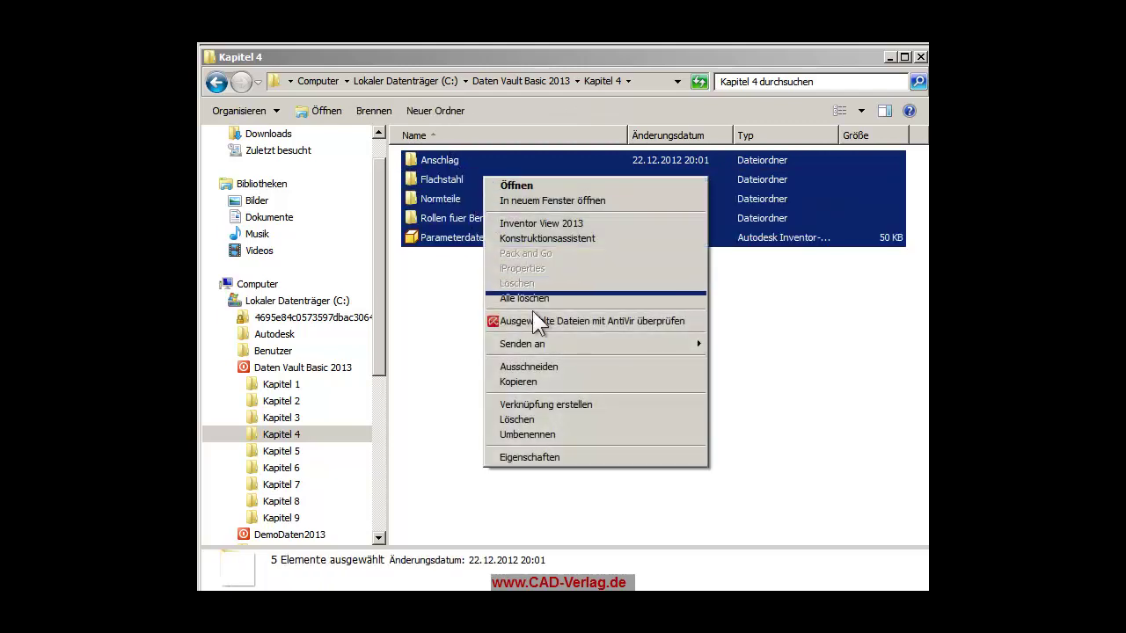
{"action": "left_click", "coordinate": [541, 380]}
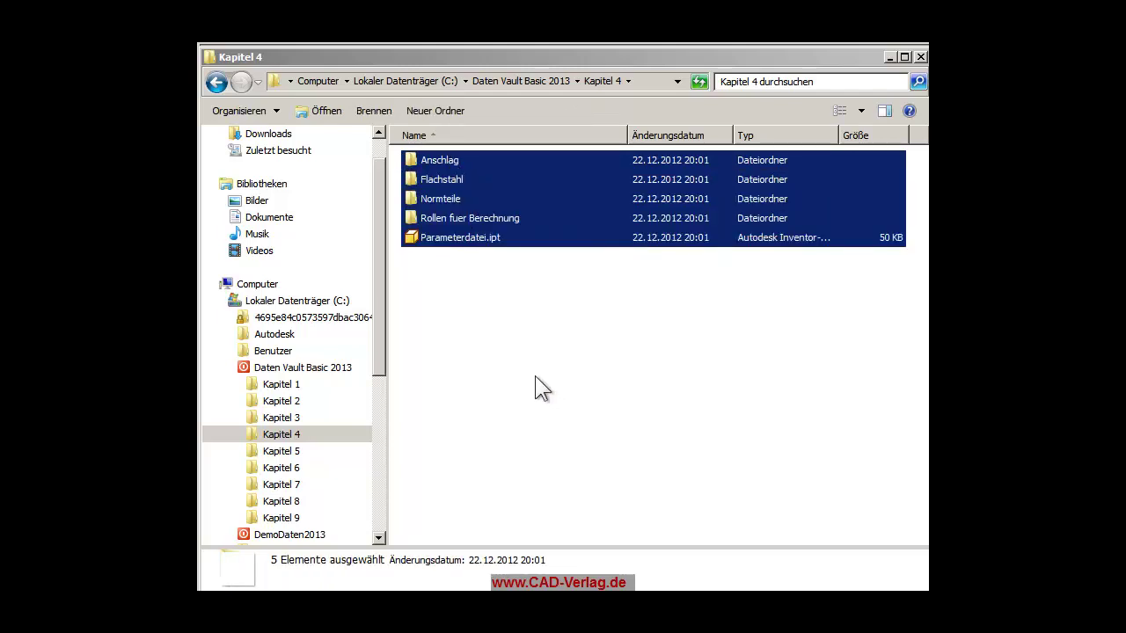
Paste the copied folders and part file into the CAD Daten folder of DemoDaten2013
{"action": "left_click", "coordinate": [257, 369]}
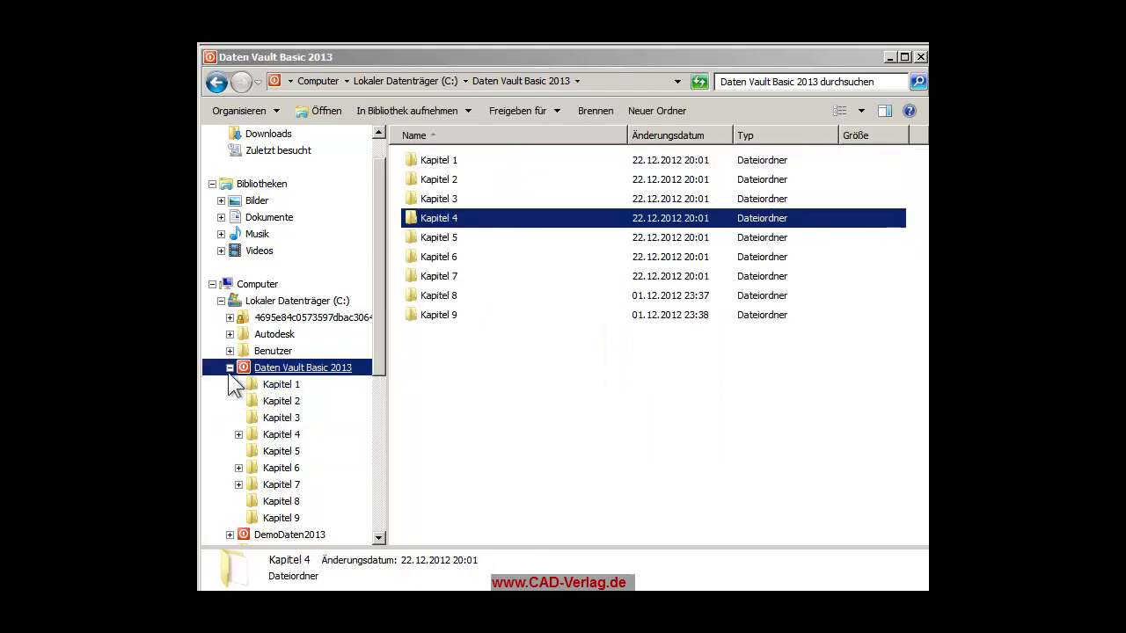
{"action": "left_click", "coordinate": [230, 367]}
{"action": "left_click", "coordinate": [230, 386]}
{"action": "left_click", "coordinate": [288, 385]}
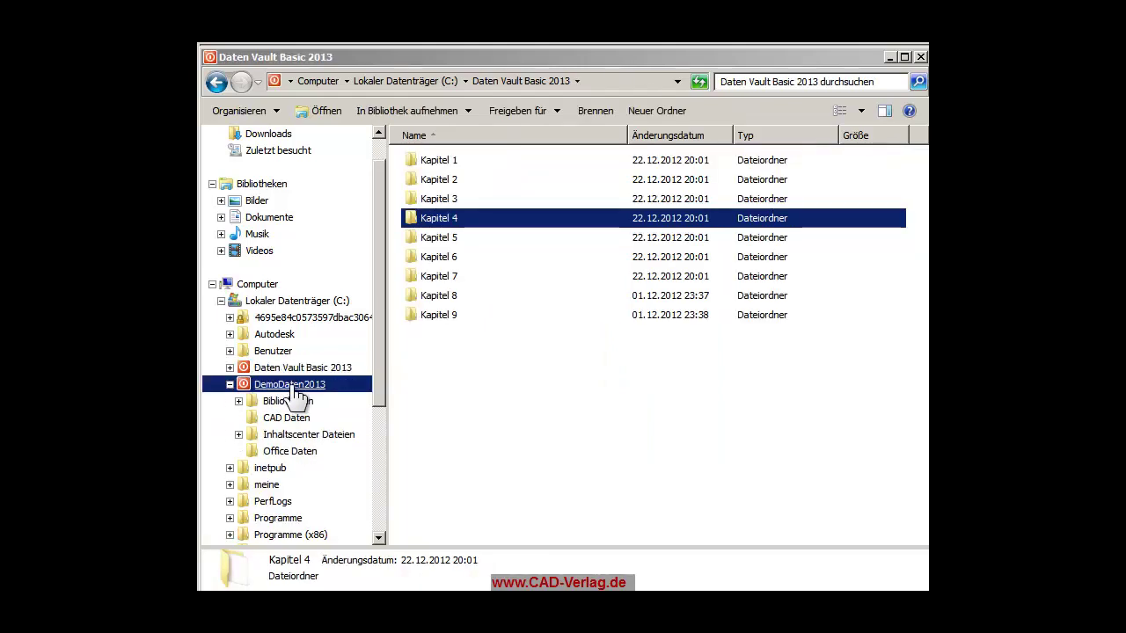
{"action": "left_click", "coordinate": [458, 183]}
{"action": "double_click", "coordinate": [462, 185]}
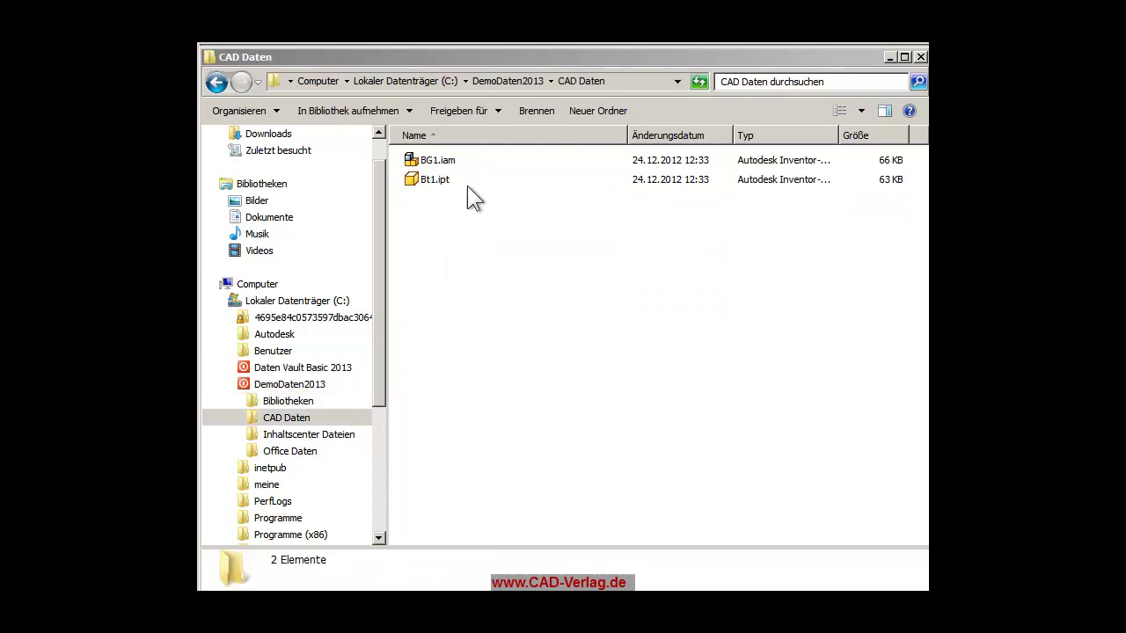
{"action": "right_click", "coordinate": [483, 246]}
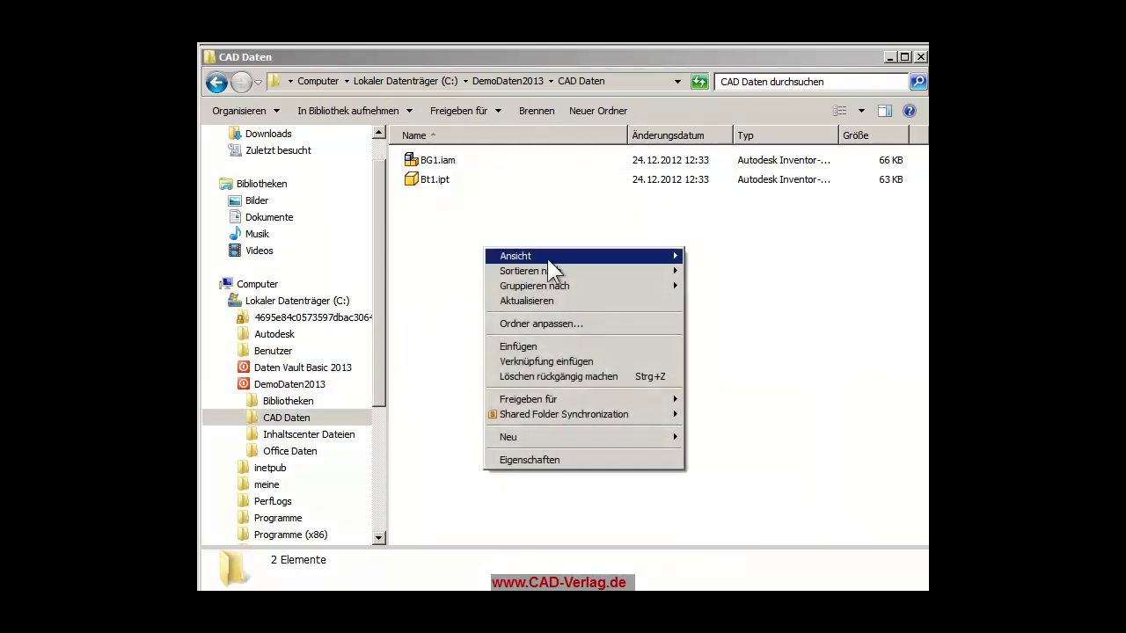
{"action": "left_click", "coordinate": [539, 349]}
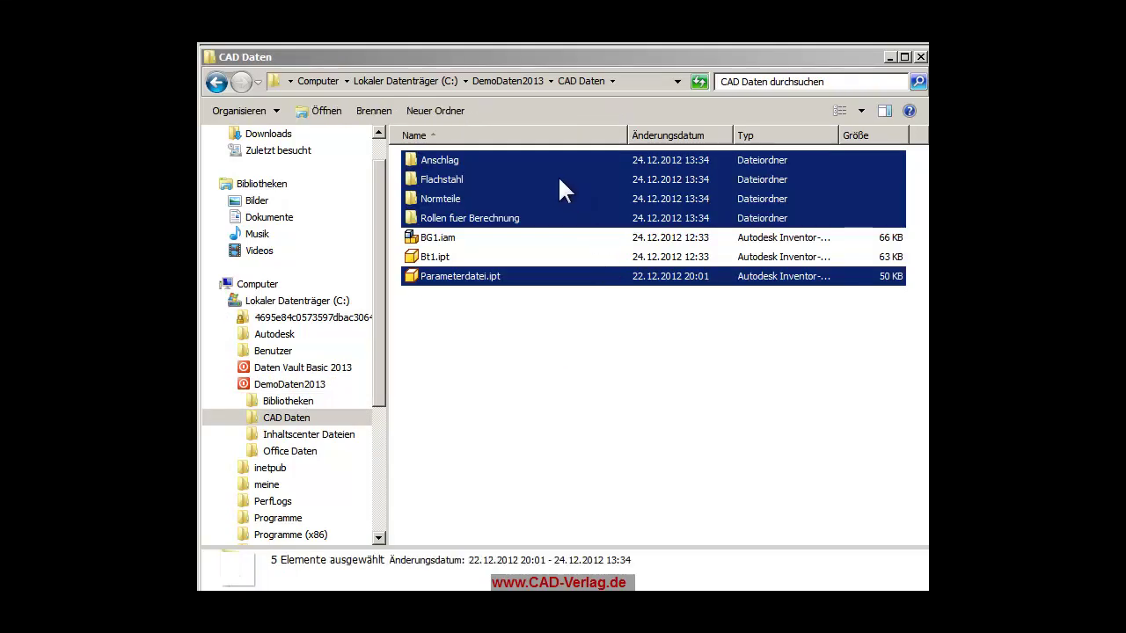
Check the write-protection attribute in the properties of the pasted folders and part file
{"action": "right_click", "coordinate": [559, 179]}
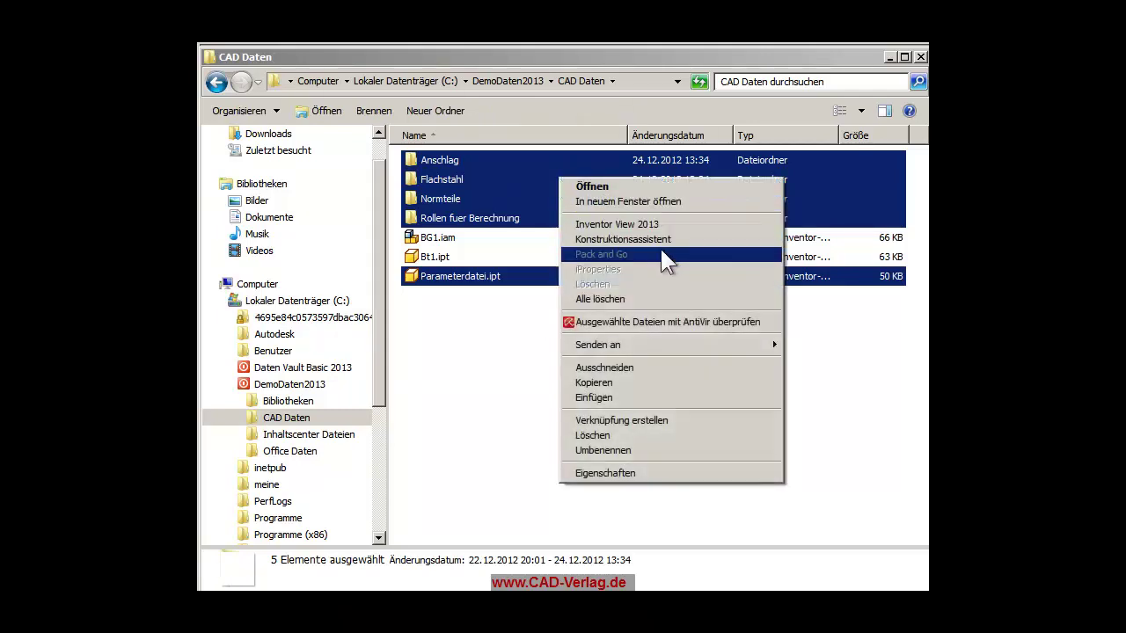
{"action": "left_click", "coordinate": [630, 473]}
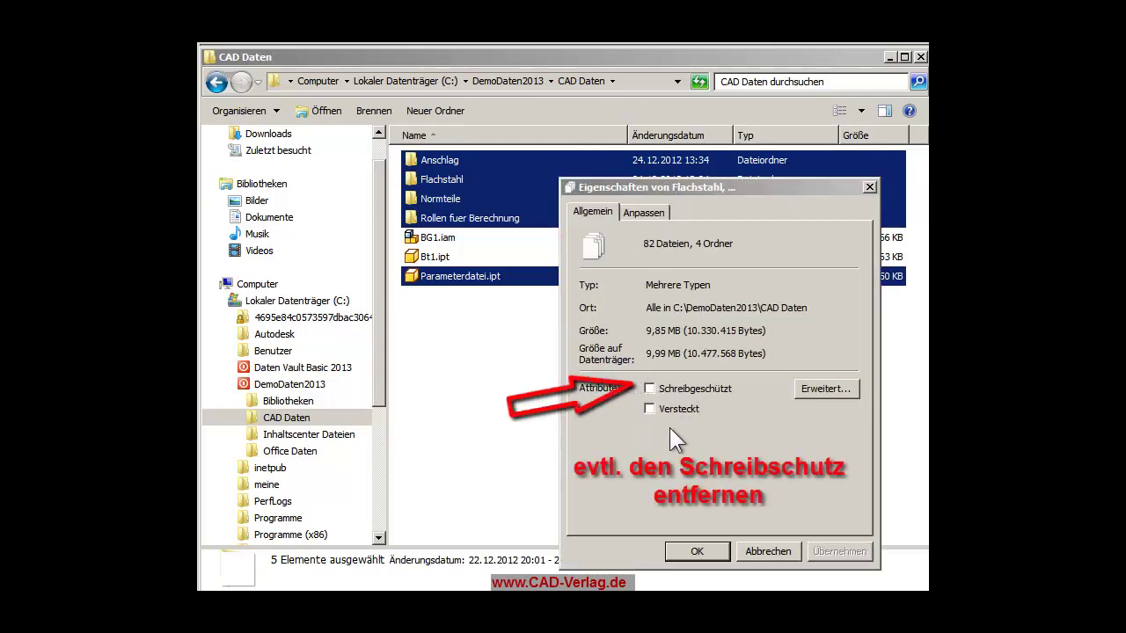
{"action": "left_click", "coordinate": [697, 552]}
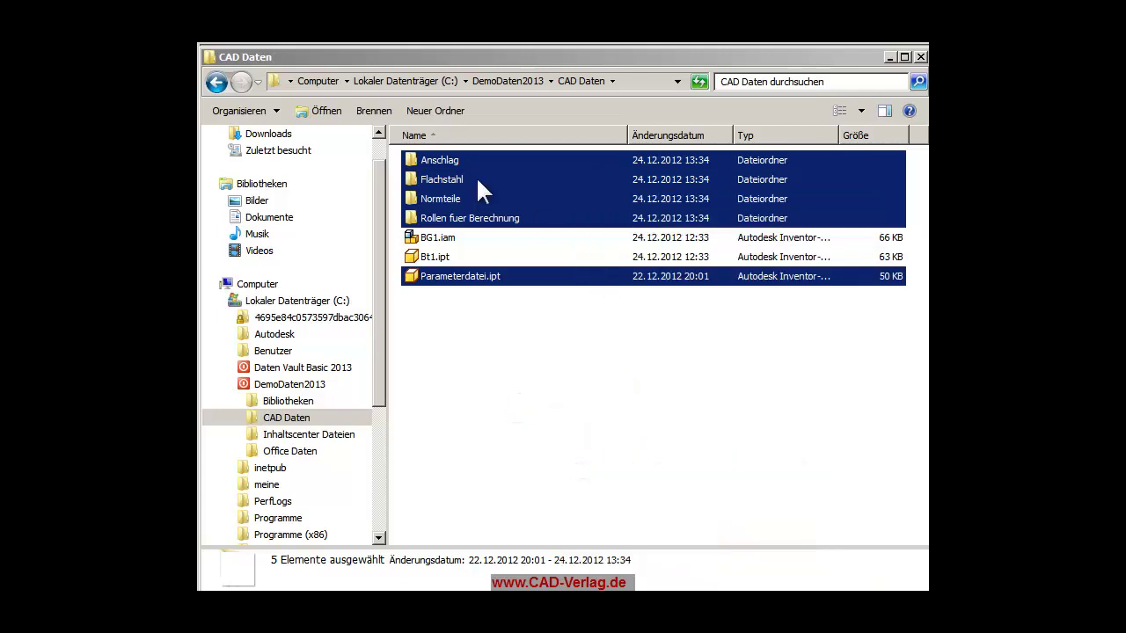
Cut all files in the Normteile folder inside CAD Daten
{"action": "double_click", "coordinate": [459, 195]}
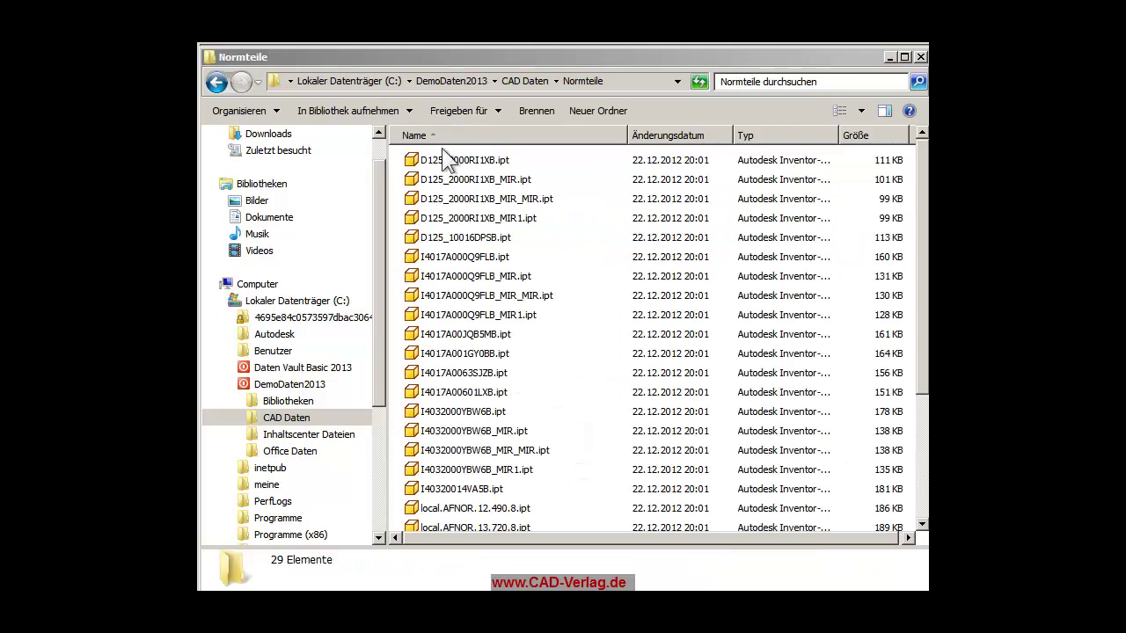
{"action": "left_click", "coordinate": [445, 162]}
{"action": "key", "text": "shift+Down"}
{"action": "key", "text": "shift+Down"}
{"action": "key", "text": "shift+Down"}
{"action": "key", "text": "shift+Down"}
{"action": "key", "text": "shift+Down"}
{"action": "key", "text": "shift+Down"}
{"action": "key", "text": "shift+Down"}
{"action": "key", "text": "shift+Down"}
{"action": "key", "text": "shift+Down"}
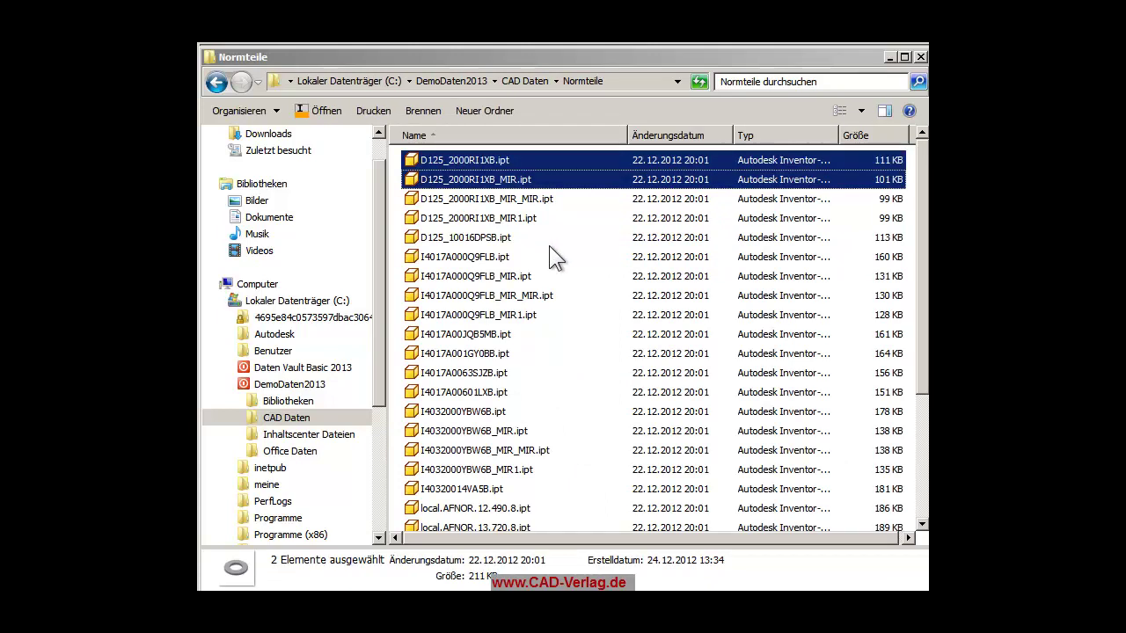
{"action": "key", "text": "shift+Down"}
{"action": "key", "text": "shift+Down"}
{"action": "key", "text": "shift+Down"}
{"action": "key", "text": "shift+Down"}
{"action": "key", "text": "shift+Down"}
{"action": "key", "text": "shift+Down"}
{"action": "key", "text": "shift+Down"}
{"action": "key", "text": "shift+Down"}
{"action": "key", "text": "shift+Down"}
{"action": "key", "text": "shift+Down"}
{"action": "key", "text": "shift+Down"}
{"action": "key", "text": "shift+Down"}
{"action": "key", "text": "shift+Down"}
{"action": "key", "text": "shift+Down"}
{"action": "key", "text": "shift+Down"}
{"action": "key", "text": "shift+Down"}
{"action": "key", "text": "shift+Down"}
{"action": "key", "text": "shift+Down"}
{"action": "key", "text": "shift+Down"}
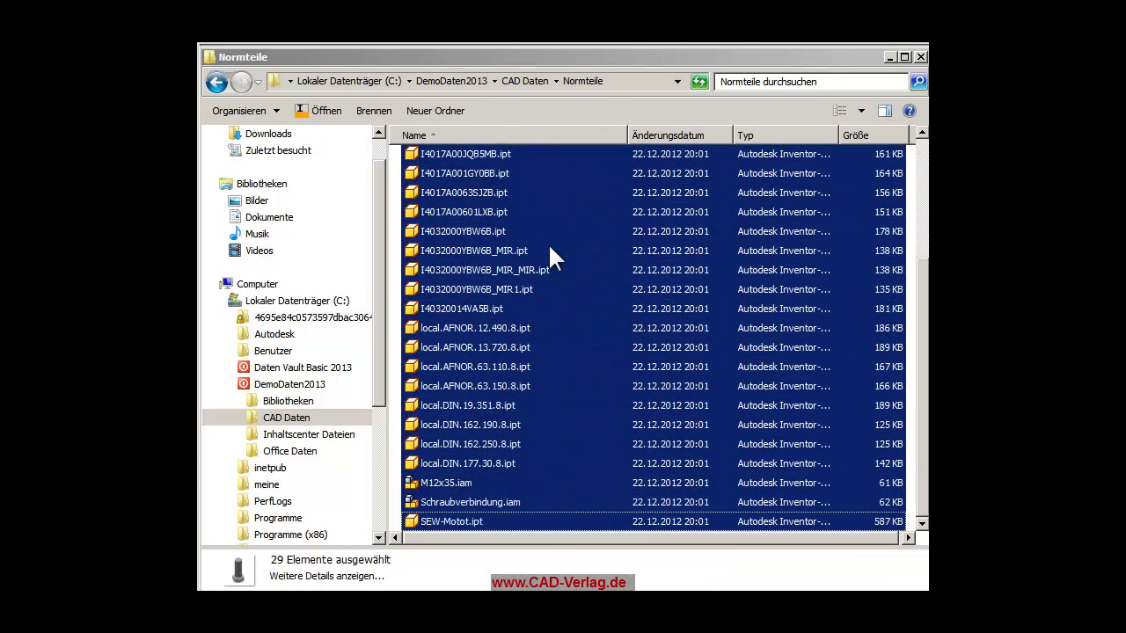
{"action": "right_click", "coordinate": [566, 232]}
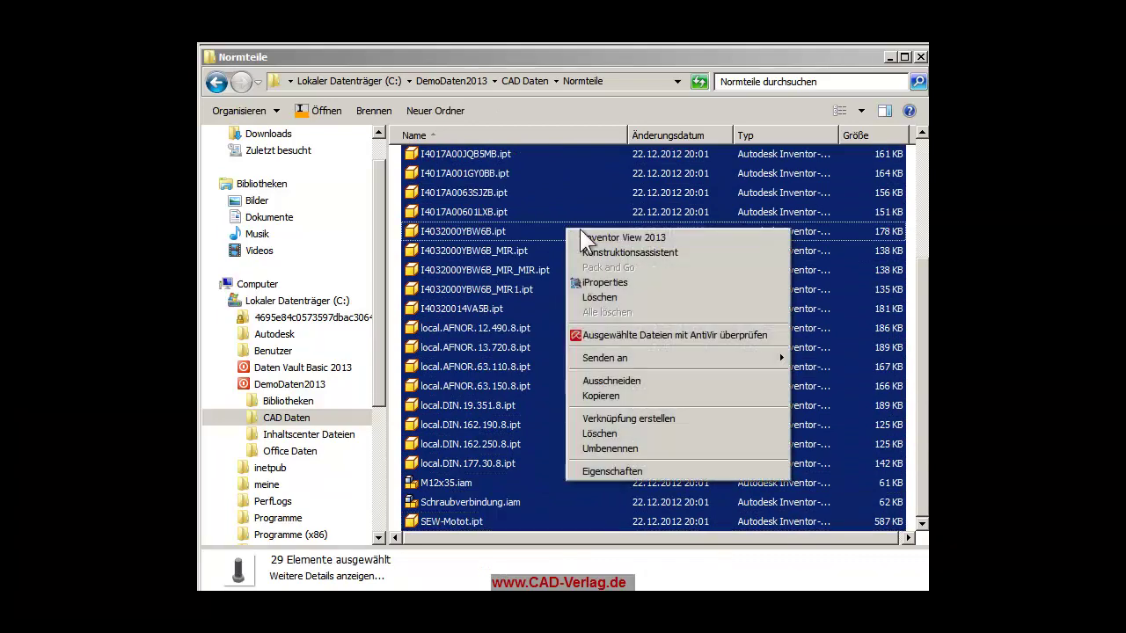
{"action": "left_click", "coordinate": [637, 383]}
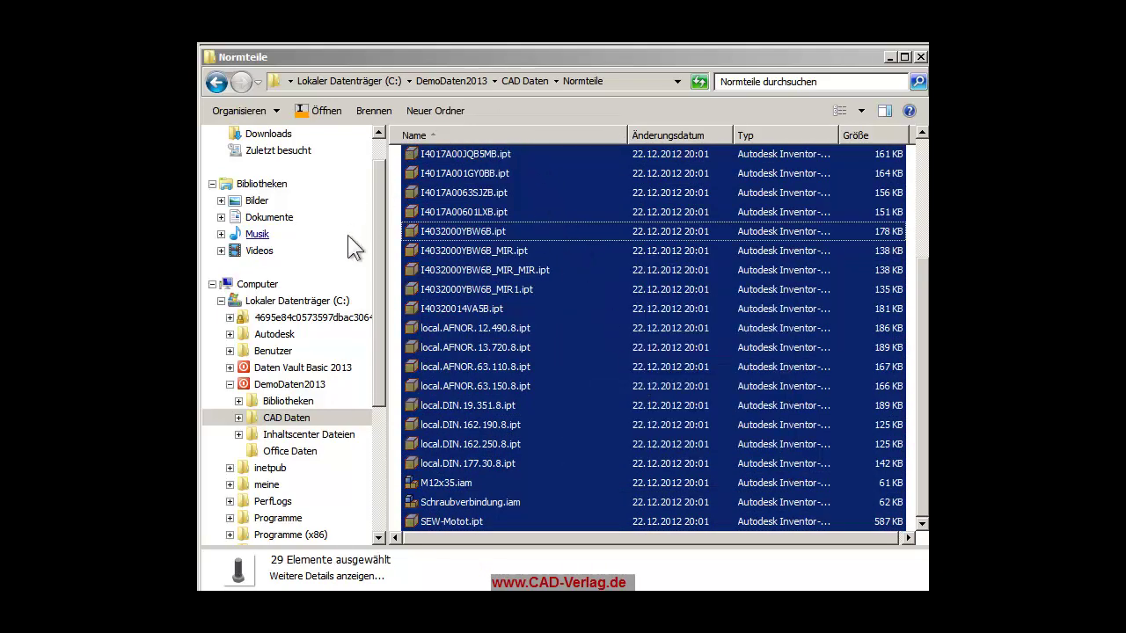
Paste the cut standard part files into the Normteile folder under DemoDaten2013\Bibliotheken
{"action": "left_click", "coordinate": [300, 405]}
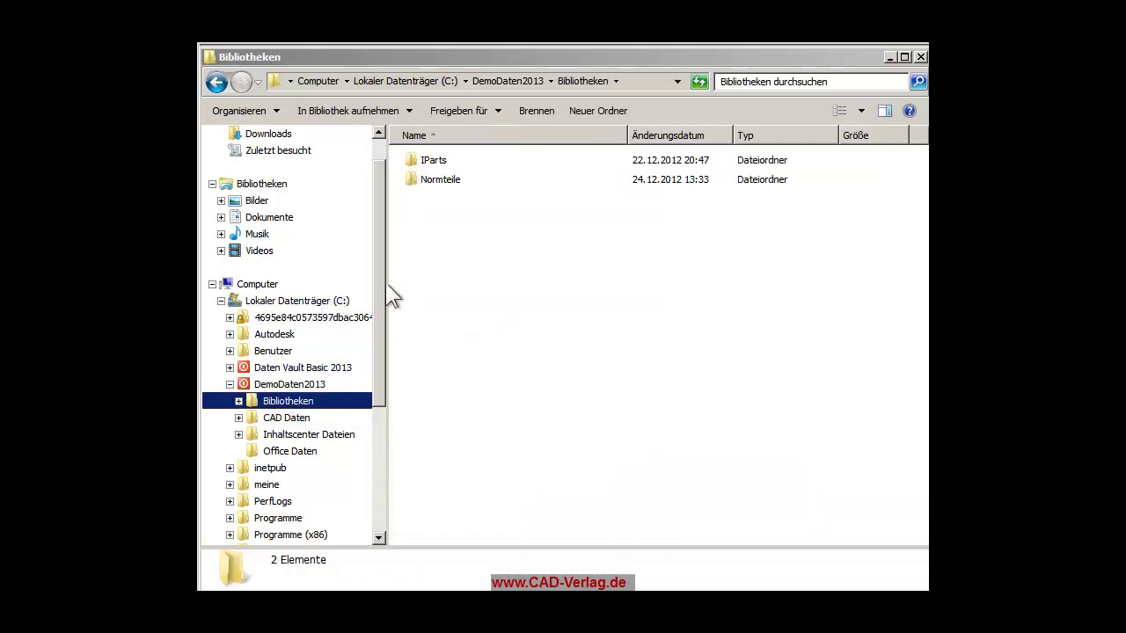
{"action": "double_click", "coordinate": [444, 183]}
{"action": "right_click", "coordinate": [475, 204]}
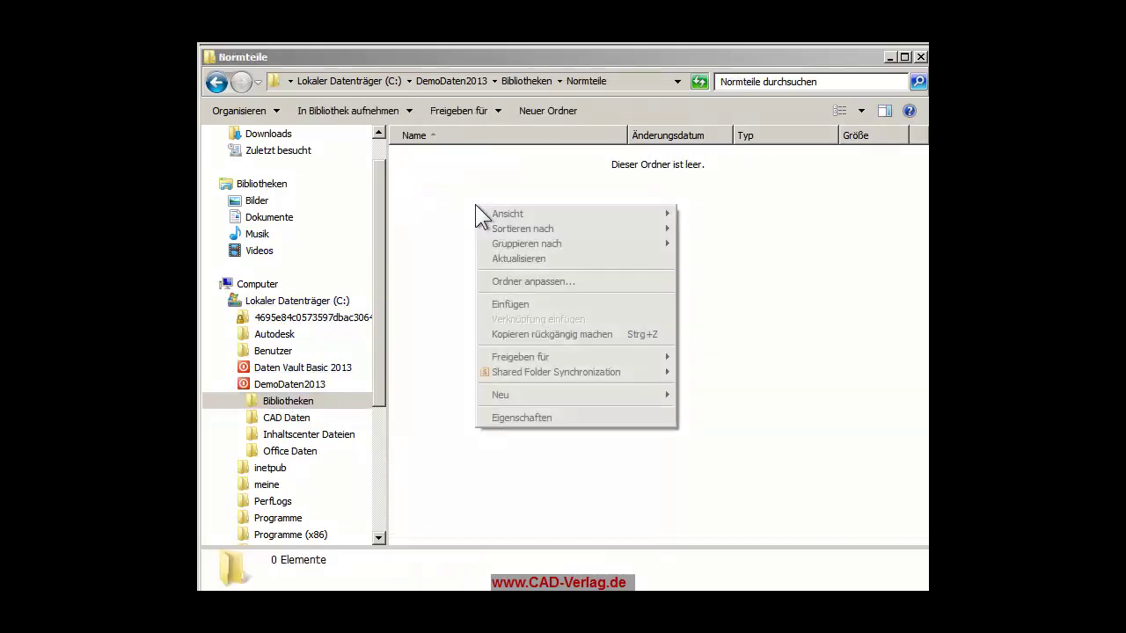
{"action": "left_click", "coordinate": [534, 306]}
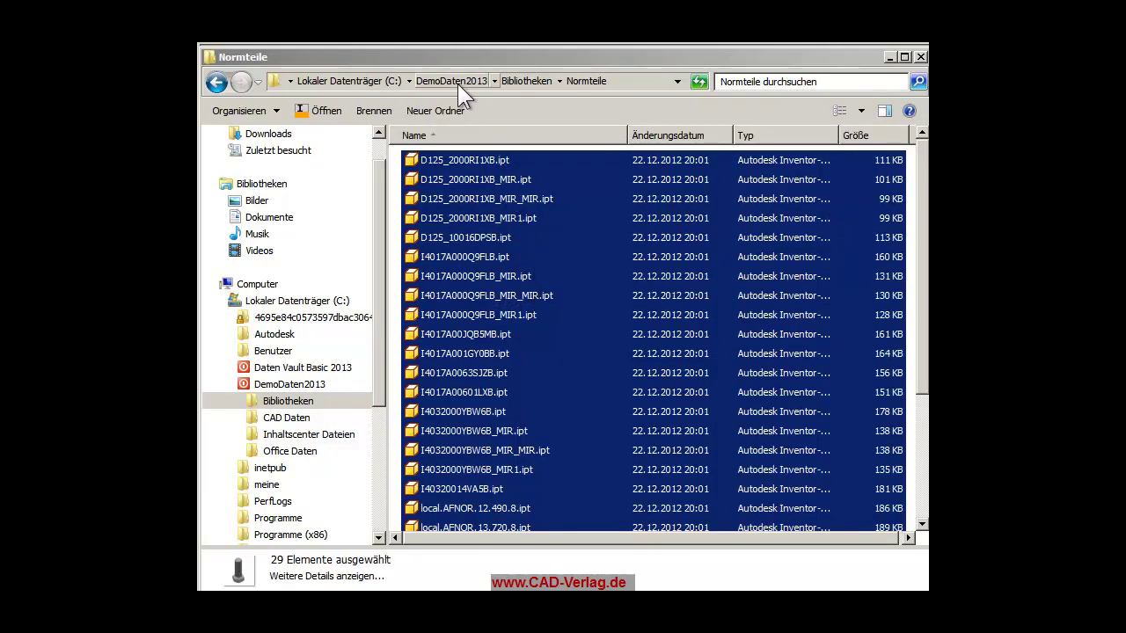
Delete the emptied Normteile folder from DemoDaten2013\CAD Daten and return to the DemoDaten2013 folder
{"action": "left_click", "coordinate": [458, 82]}
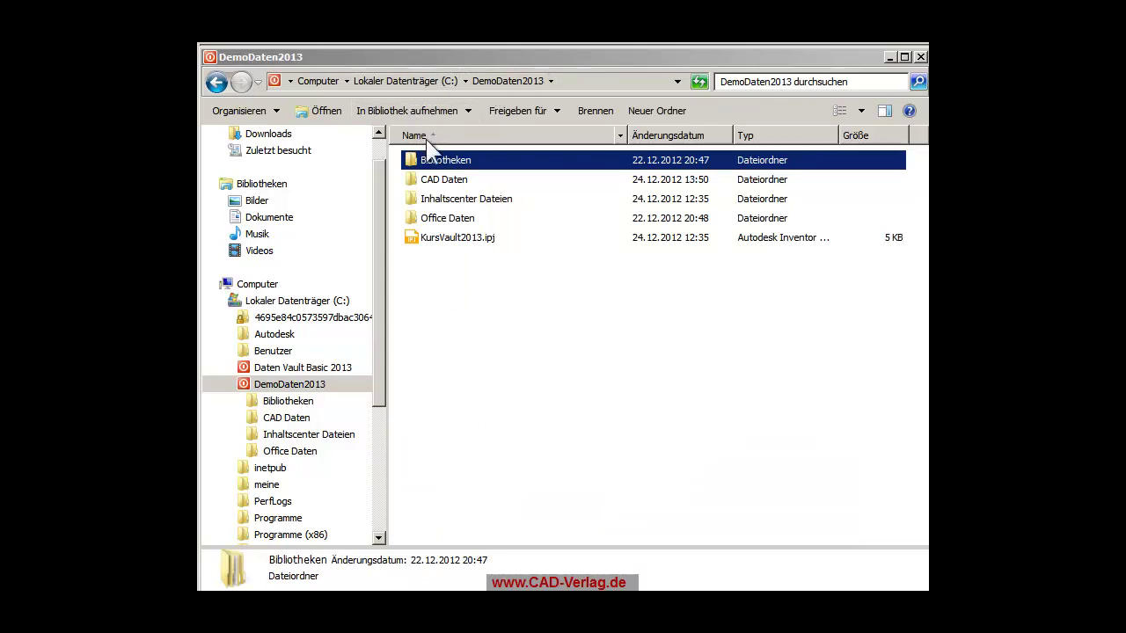
{"action": "left_click", "coordinate": [444, 183]}
{"action": "double_click", "coordinate": [445, 182]}
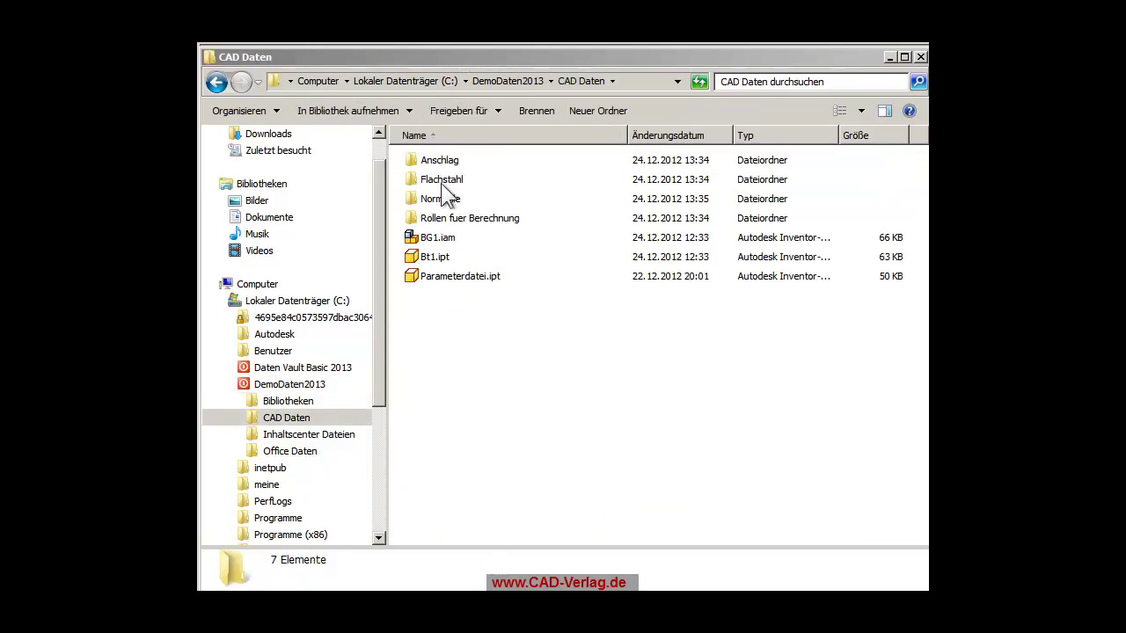
{"action": "left_click", "coordinate": [445, 198]}
{"action": "right_click", "coordinate": [446, 197]}
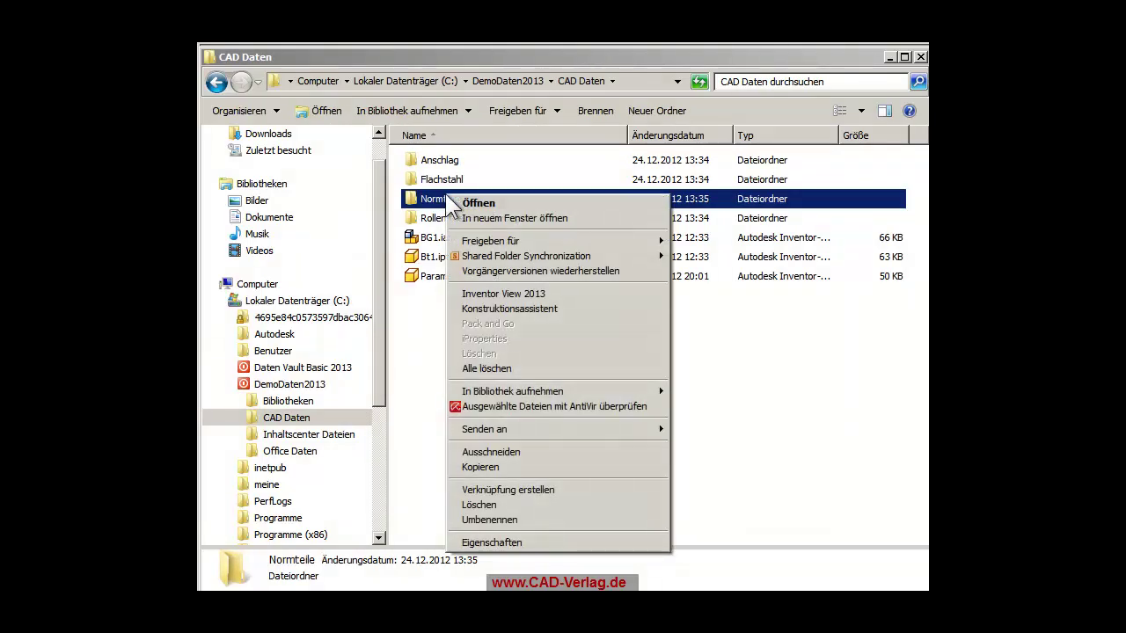
{"action": "left_click", "coordinate": [488, 509]}
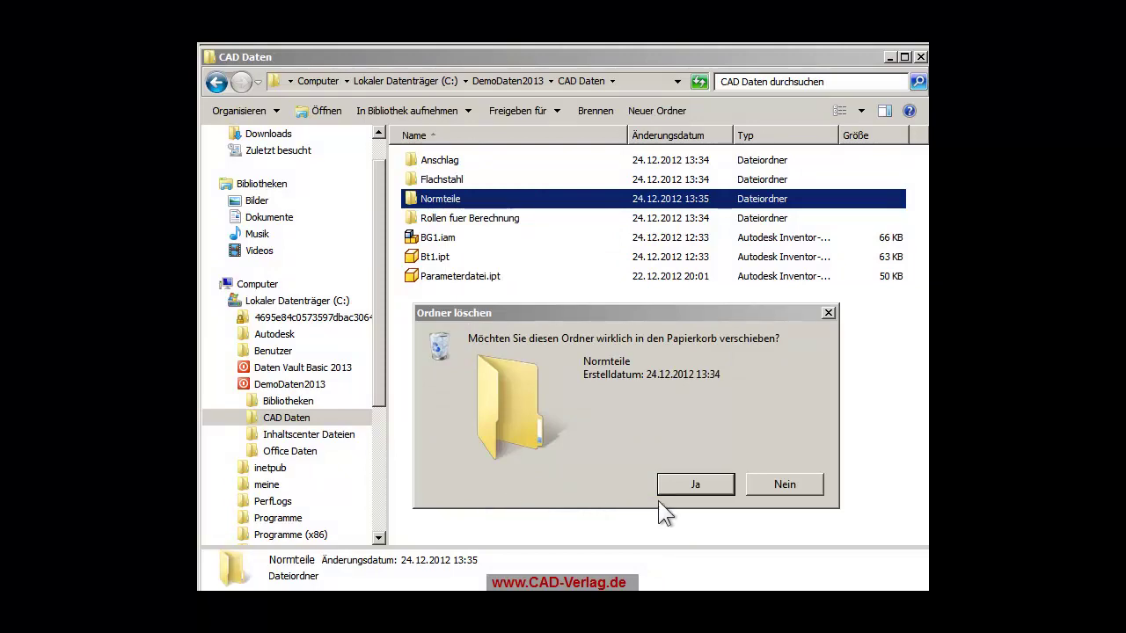
{"action": "left_click", "coordinate": [702, 483]}
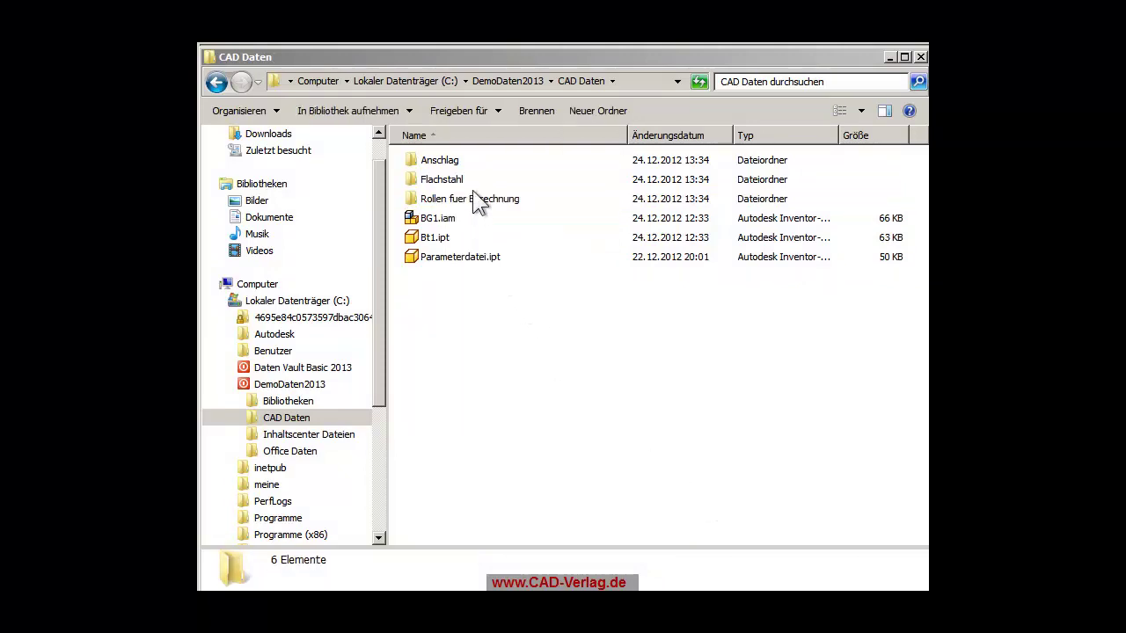
{"action": "left_click", "coordinate": [502, 85]}
Switch to Autodesk Inventor and open Parameterdatei.ipt from the CAD Daten folder
{"action": "key", "text": "alt+Tab"}
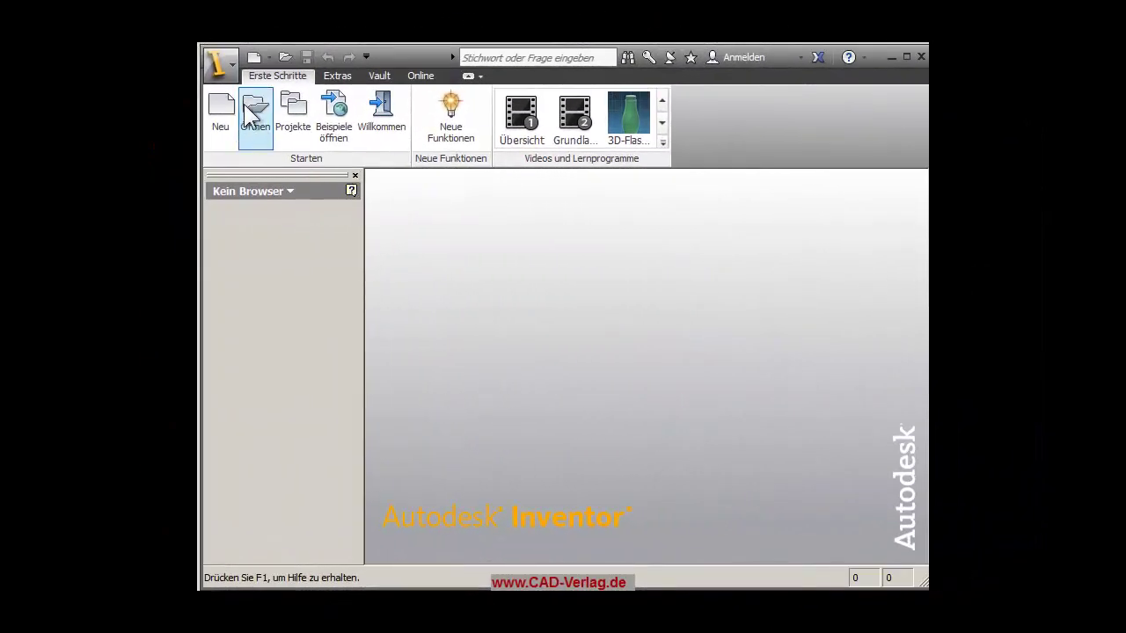
{"action": "left_click", "coordinate": [247, 110]}
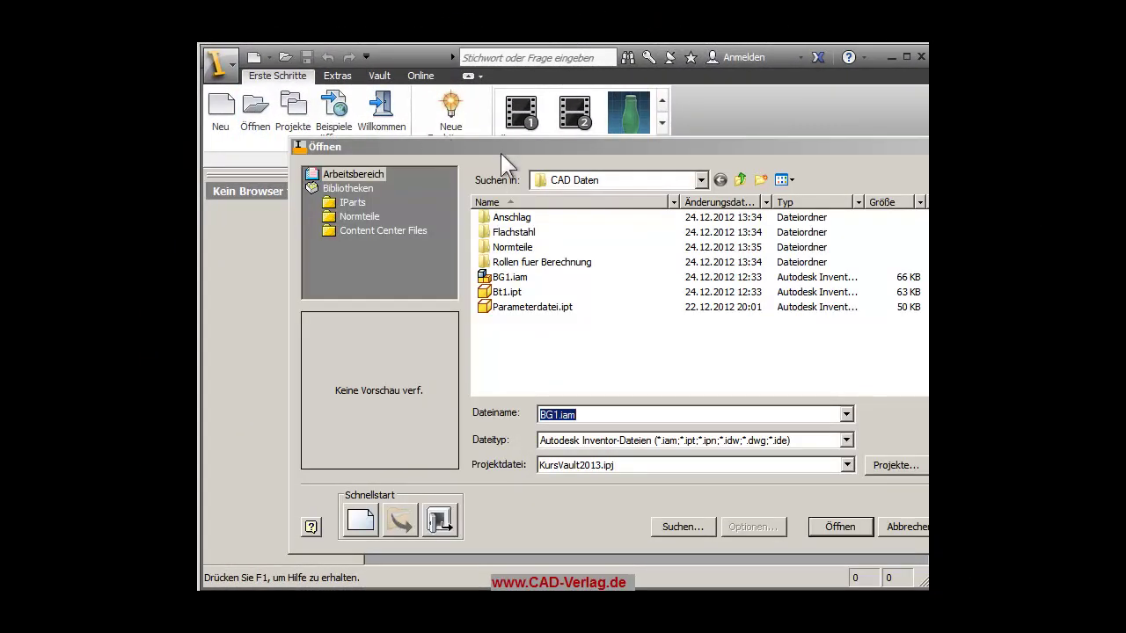
{"action": "left_click", "coordinate": [542, 309]}
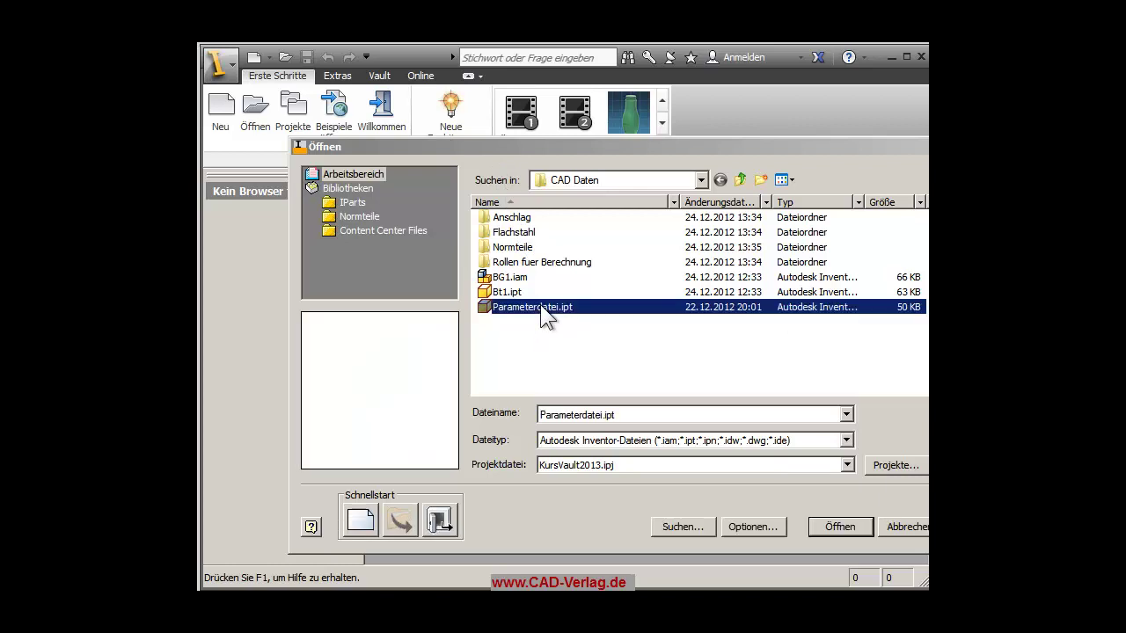
{"action": "left_click", "coordinate": [841, 527]}
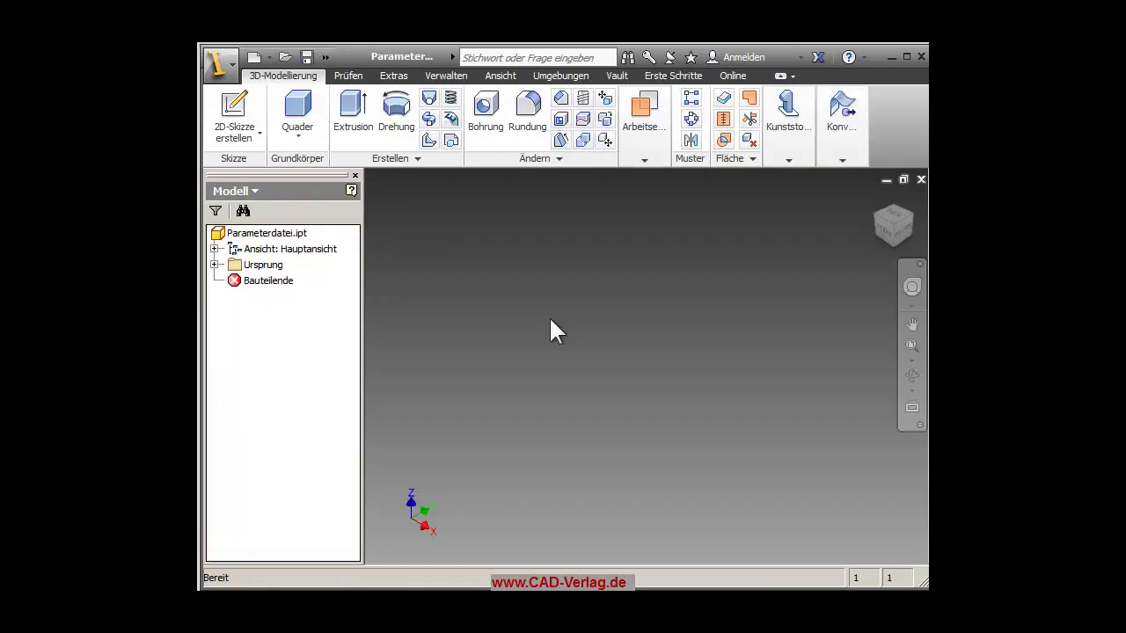
Examine the user-defined iProperties of Parameterdatei.ipt and close the properties dialog
{"action": "left_click", "coordinate": [248, 235]}
{"action": "right_click", "coordinate": [252, 230]}
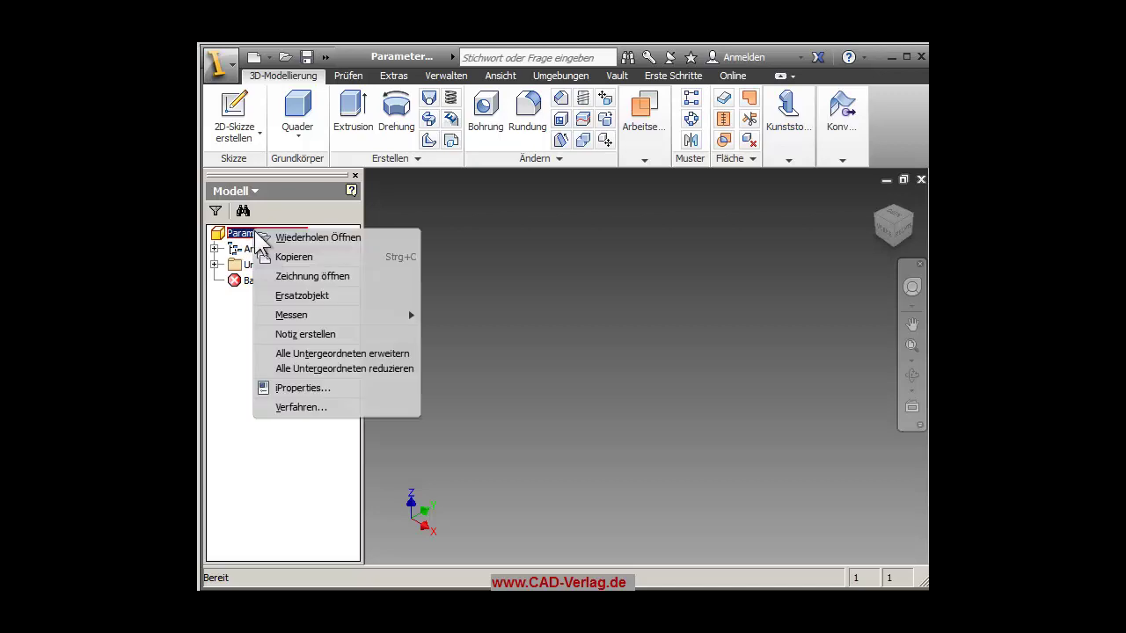
{"action": "left_click", "coordinate": [312, 386]}
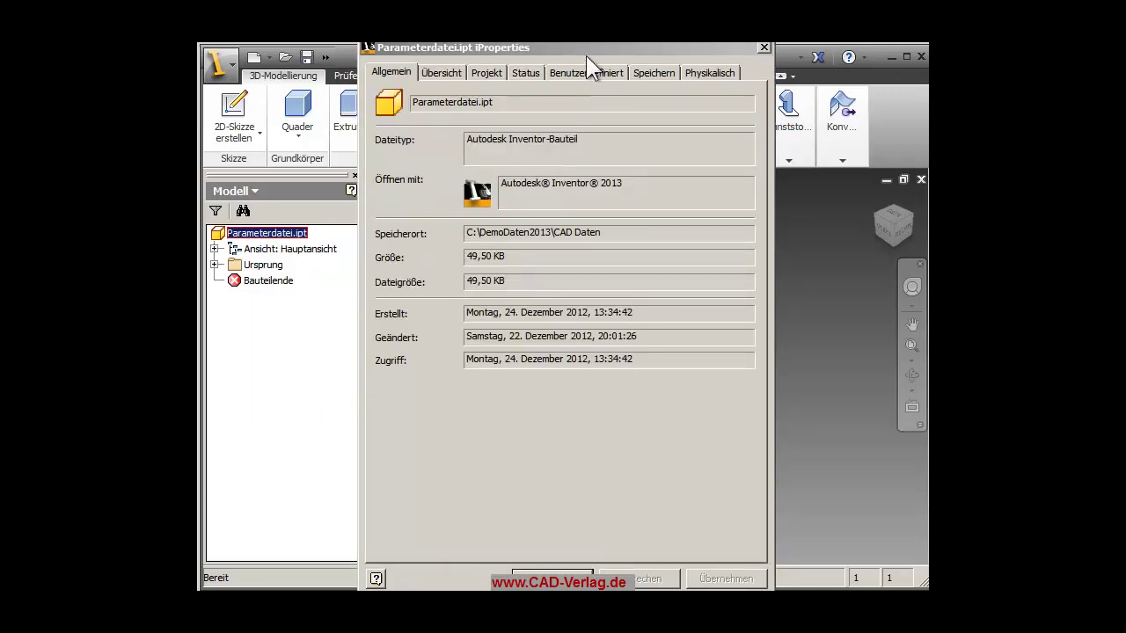
{"action": "mouse_move", "coordinate": [586, 55]}
{"action": "left_mouse_down"}
{"action": "mouse_move", "coordinate": [584, 66]}
{"action": "mouse_move", "coordinate": [599, 59]}
{"action": "left_mouse_up"}
{"action": "left_click", "coordinate": [582, 84]}
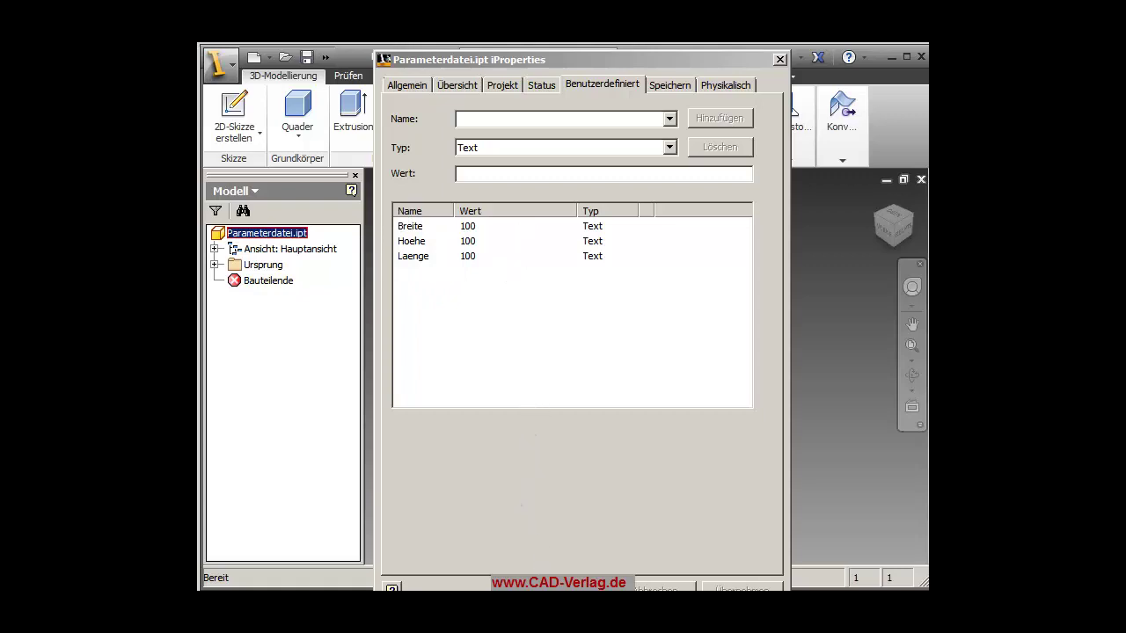
{"action": "key", "text": "Escape"}
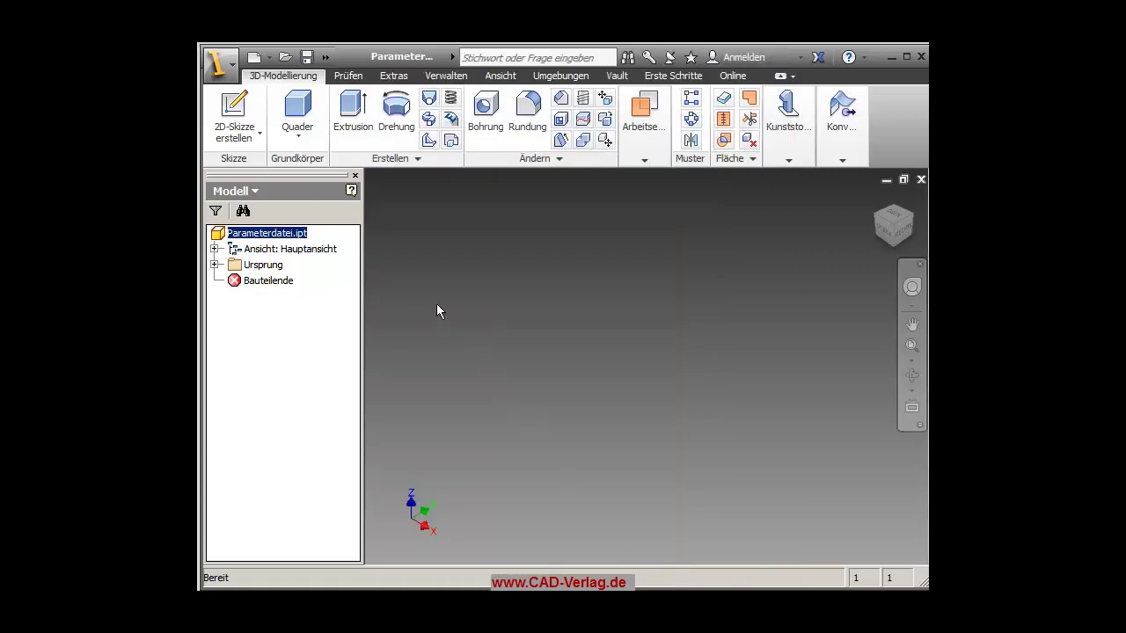
Show the Vault browser and log in to the DemoDaten2013 vault on localhost with automatic login for the next session enabled
{"action": "left_click", "coordinate": [234, 191]}
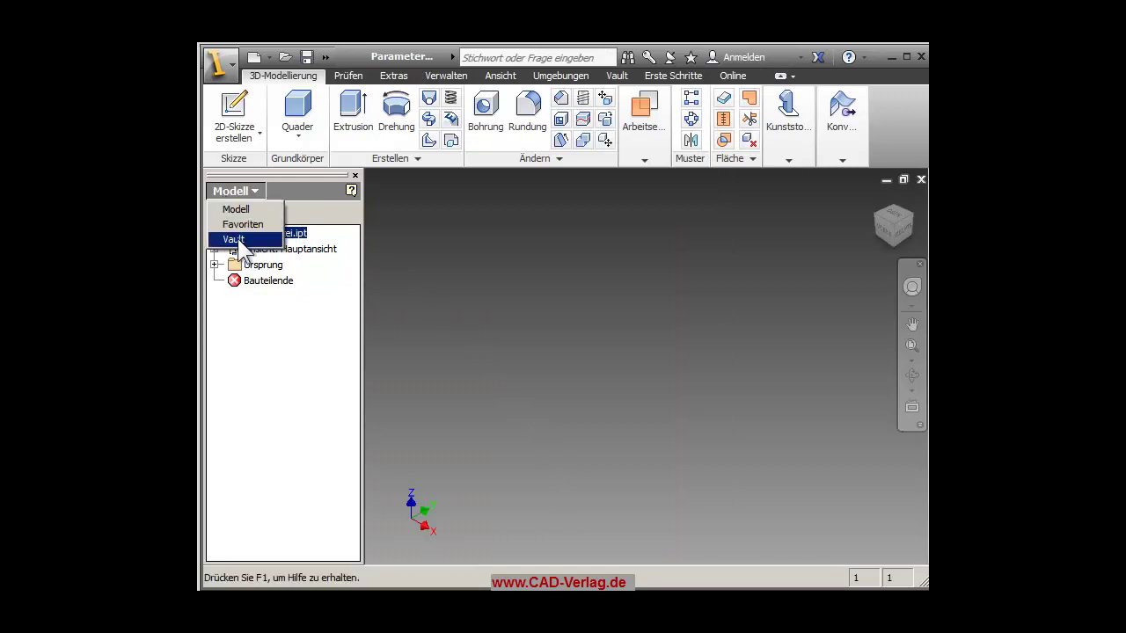
{"action": "left_click", "coordinate": [238, 242]}
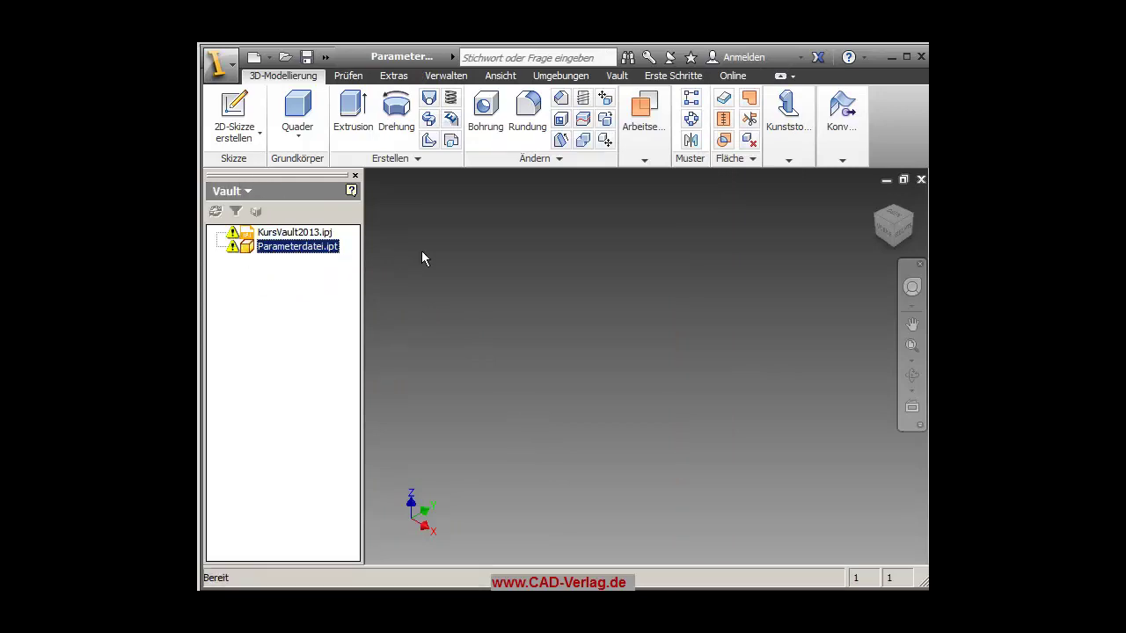
{"action": "left_click", "coordinate": [618, 75]}
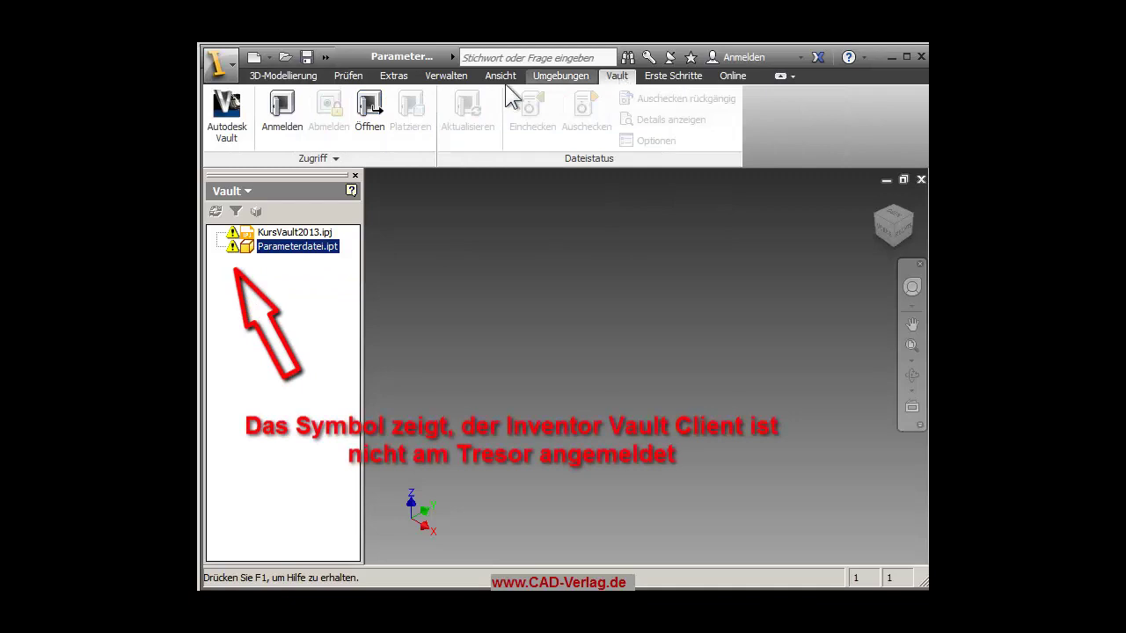
{"action": "left_click", "coordinate": [280, 107]}
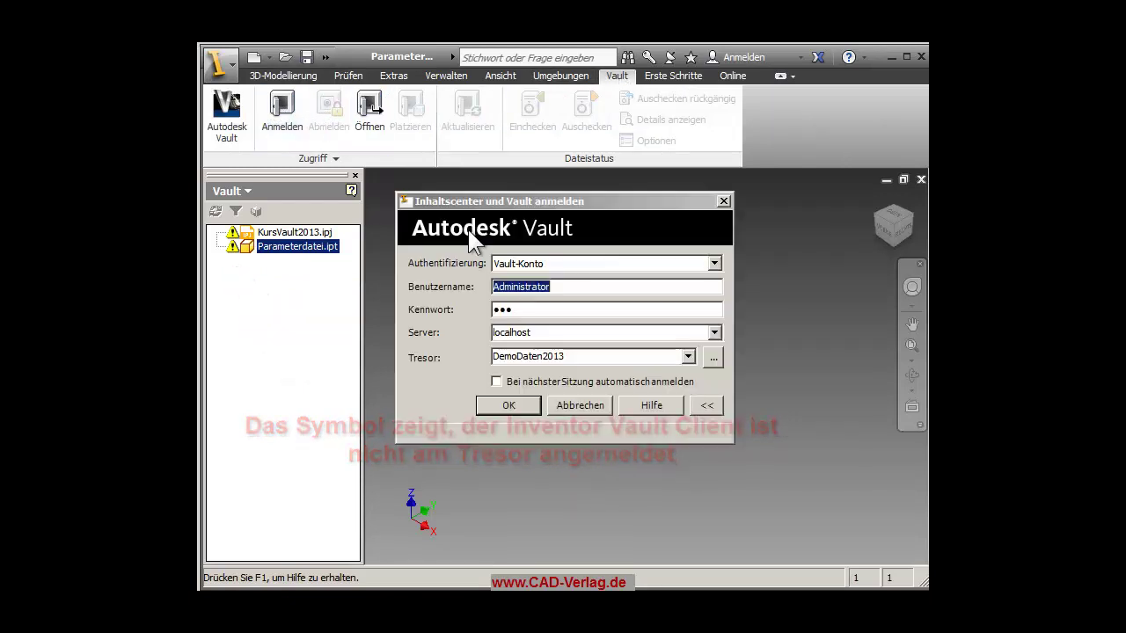
{"action": "left_click", "coordinate": [524, 381]}
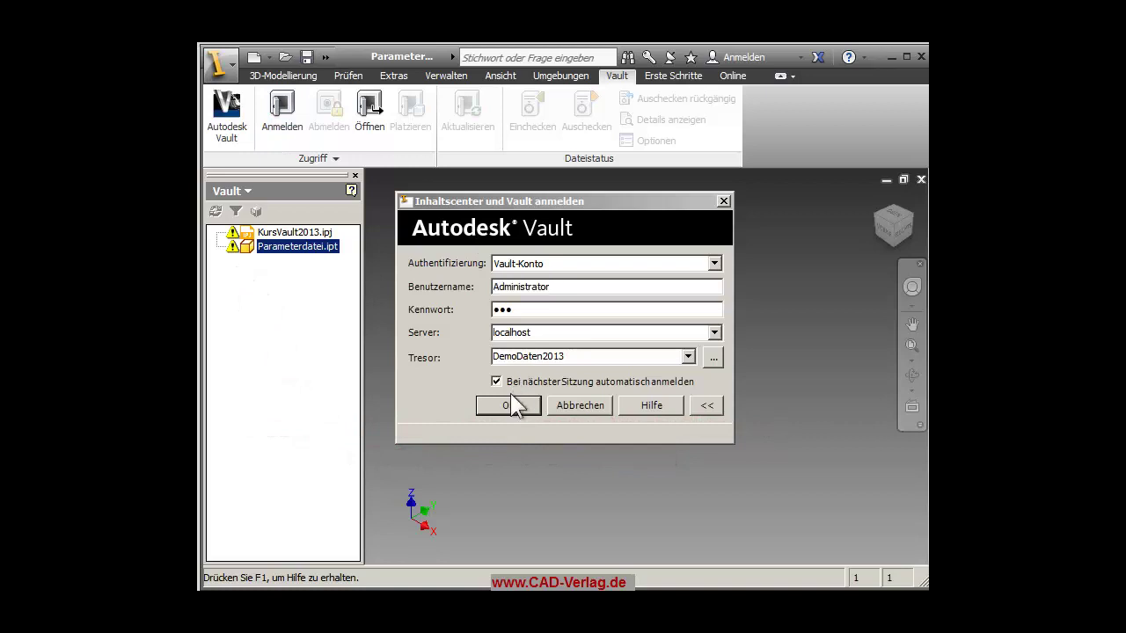
{"action": "left_click", "coordinate": [513, 407]}
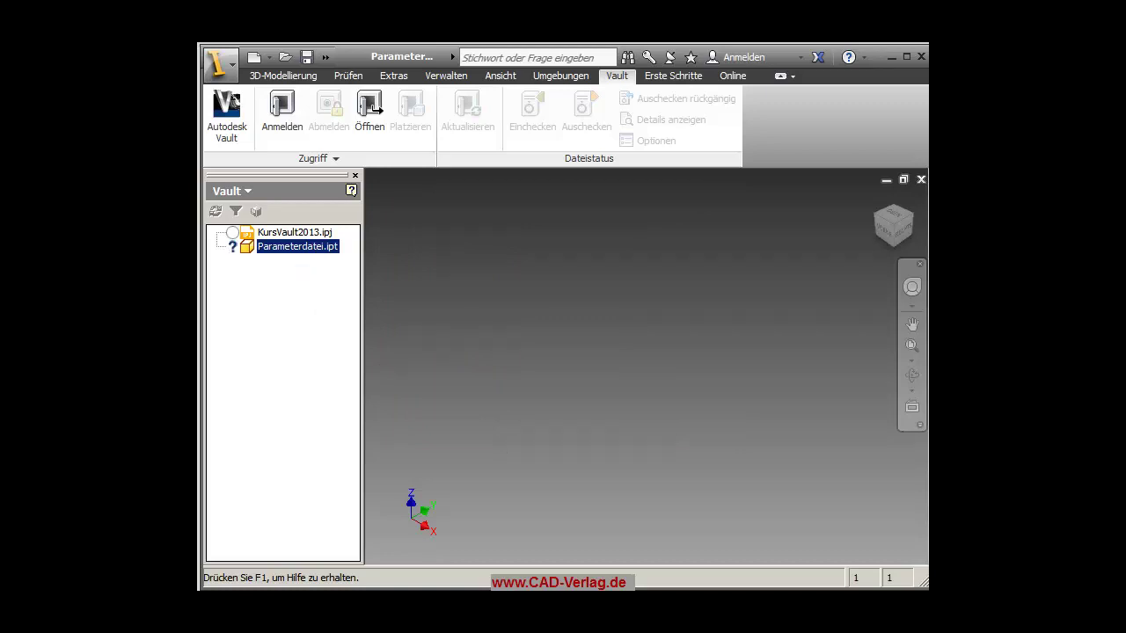
Check Parameterdatei.ipt into the vault's CAD Daten folder without a version comment
{"action": "left_click", "coordinate": [267, 250]}
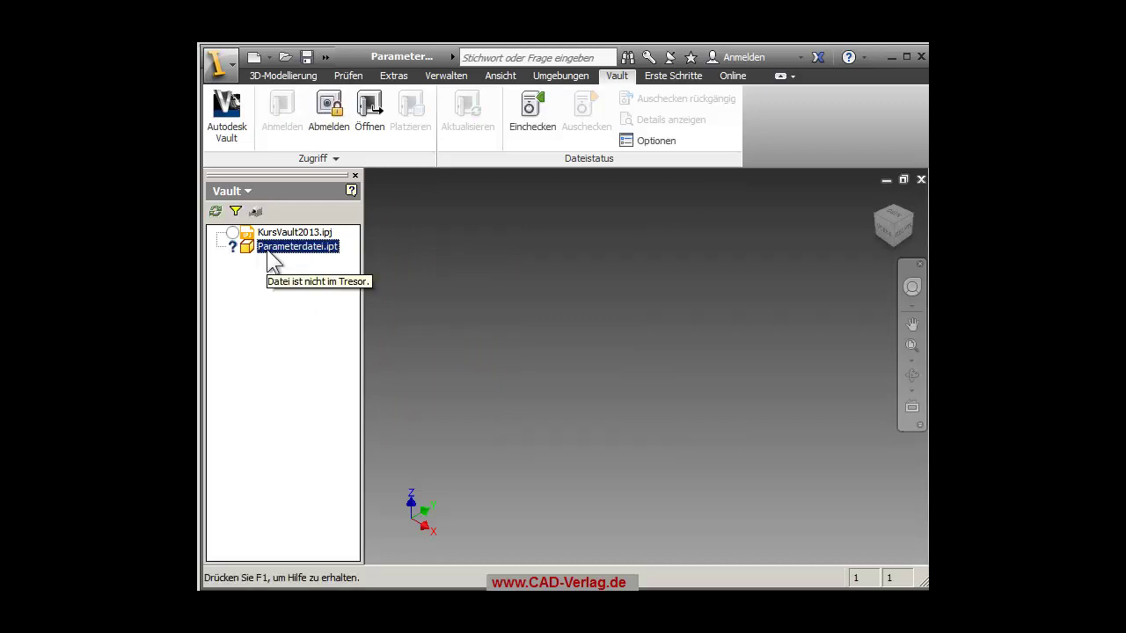
{"action": "right_click", "coordinate": [268, 250]}
{"action": "left_click", "coordinate": [323, 284]}
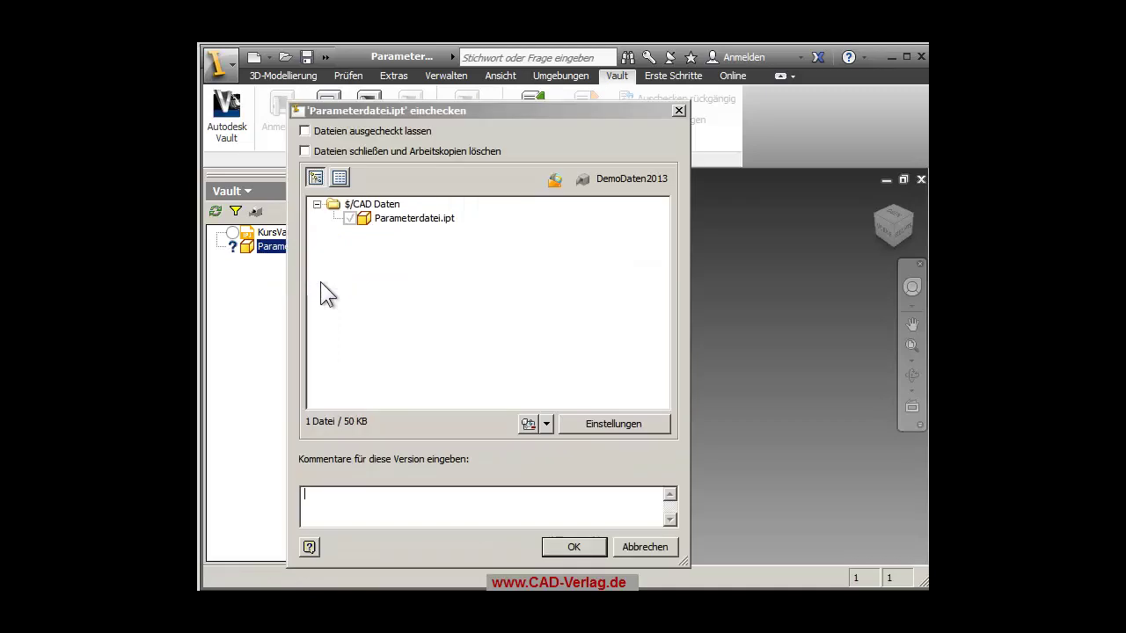
{"action": "left_click", "coordinate": [574, 547]}
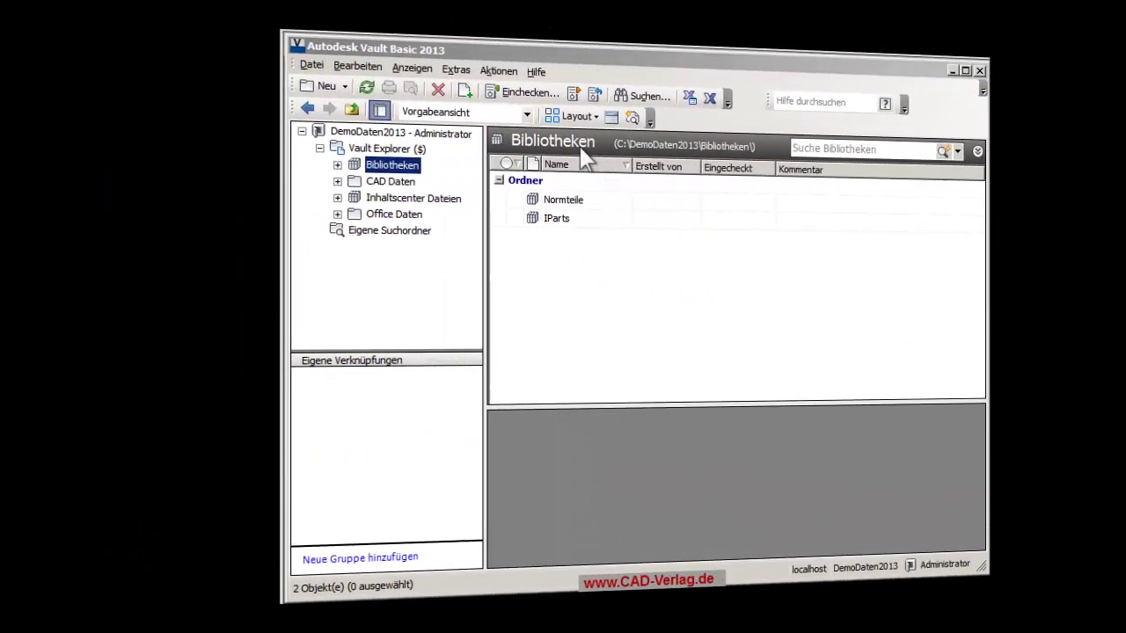
Switch to Autodesk Vault Basic 2013 and open the property definitions from the vault settings
{"action": "left_click", "coordinate": [363, 75]}
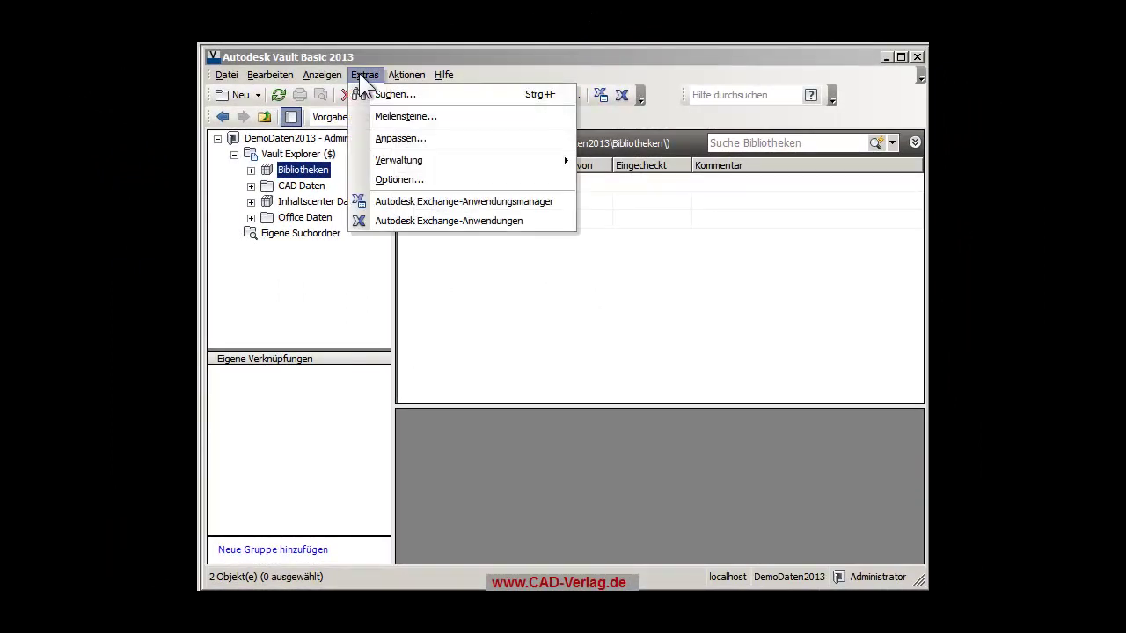
{"action": "mouse_move", "coordinate": [417, 160]}
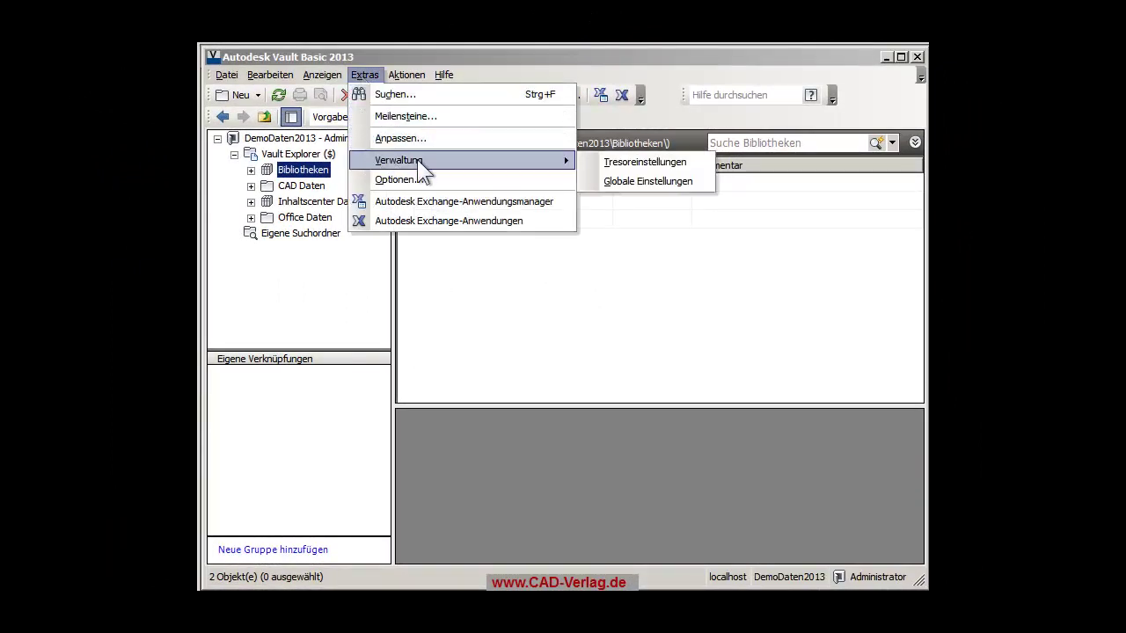
{"action": "left_click", "coordinate": [642, 163]}
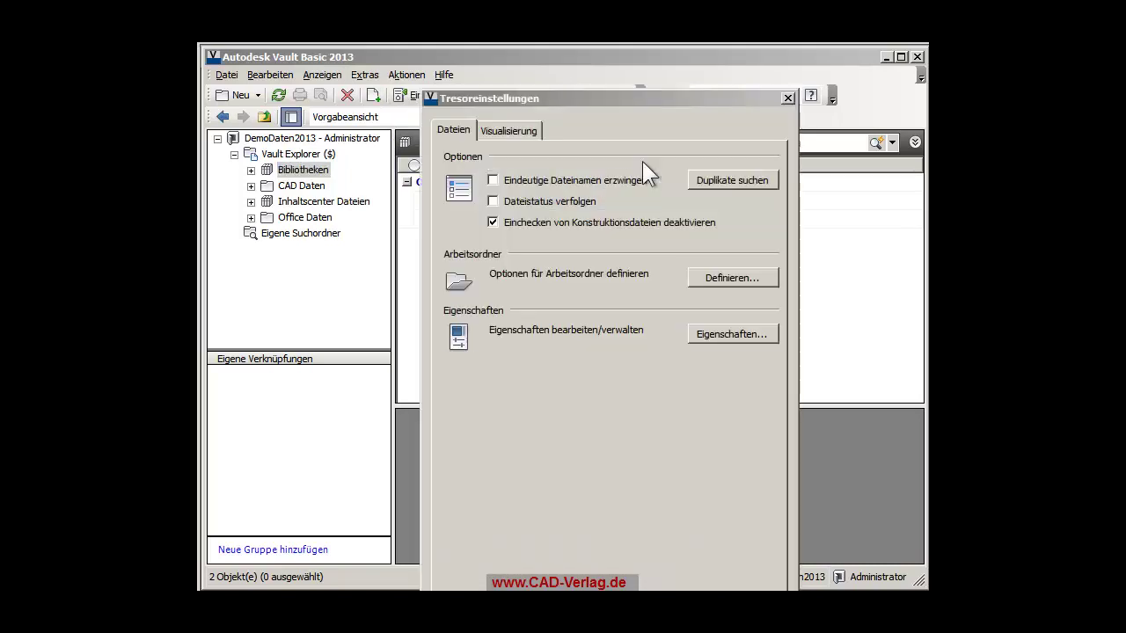
{"action": "left_click", "coordinate": [728, 335]}
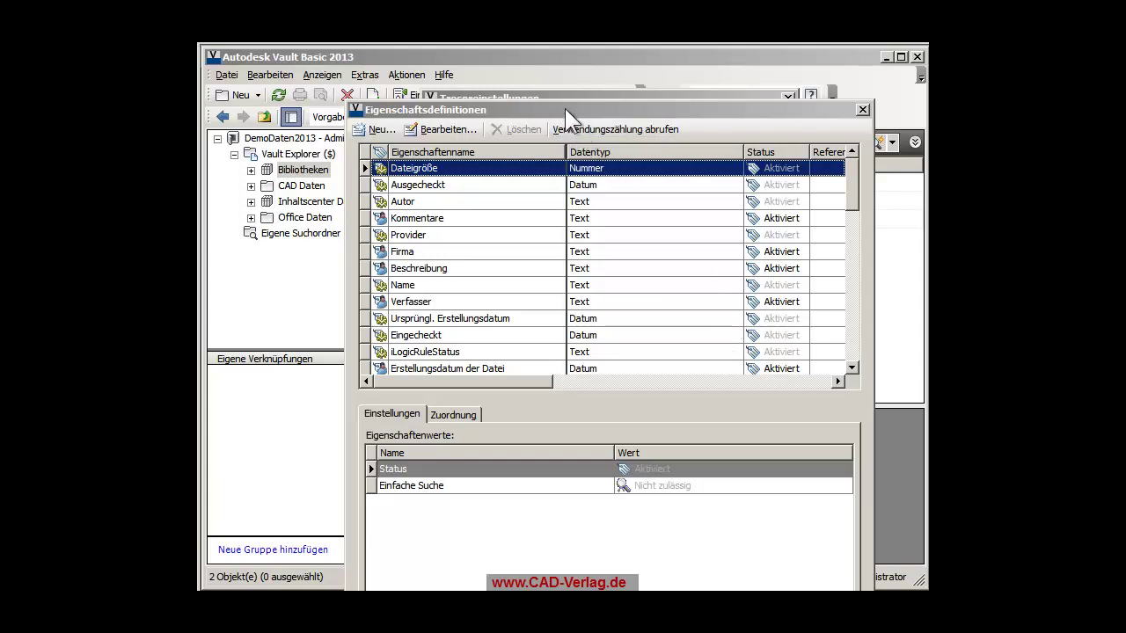
{"action": "left_click_drag", "start_coordinate": [565, 108], "coordinate": [517, 86]}
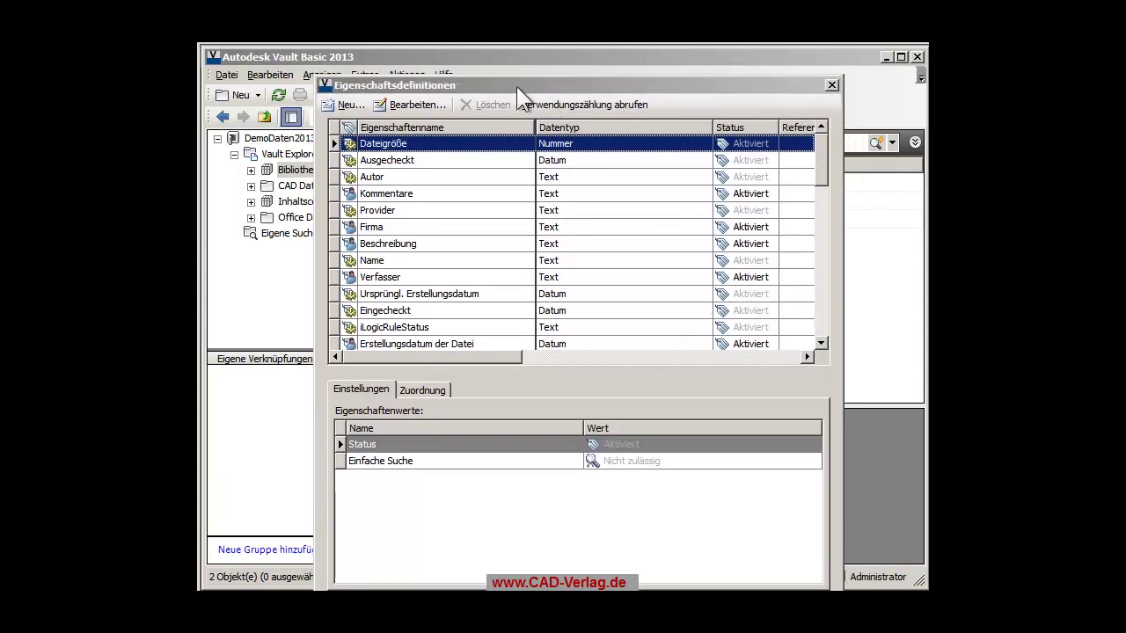
Start a new property definition of type Text named Hoehe and bring up its mapping settings
{"action": "left_click", "coordinate": [339, 103]}
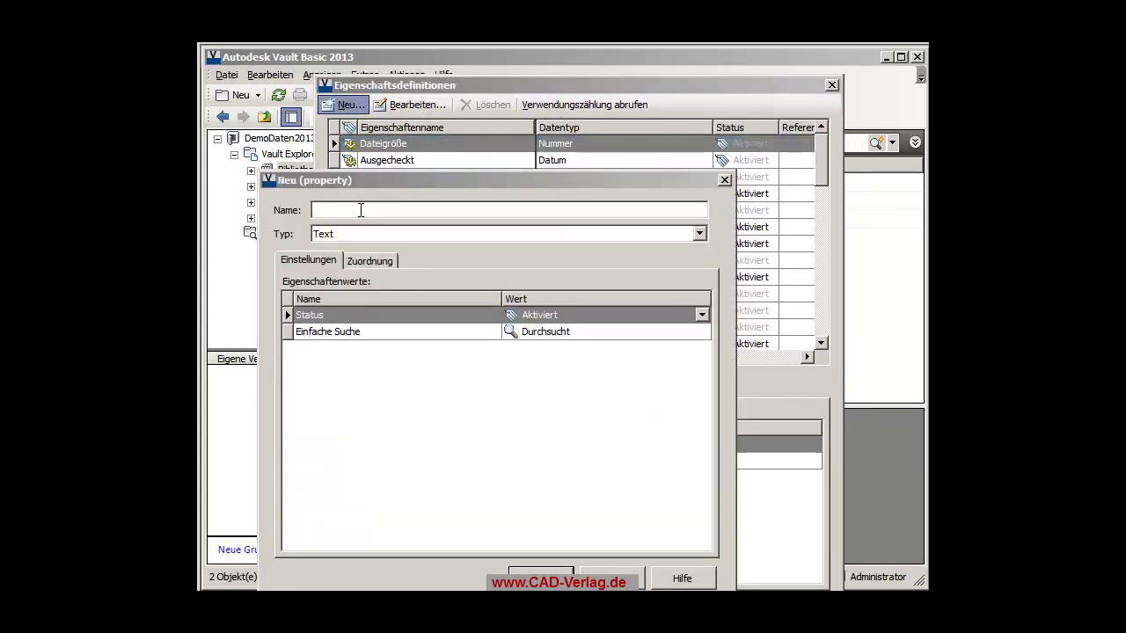
{"action": "type", "text": "^Hoehe"}
{"action": "key", "text": "Home"}
{"action": "key", "text": "Delete"}
{"action": "left_click", "coordinate": [369, 259]}
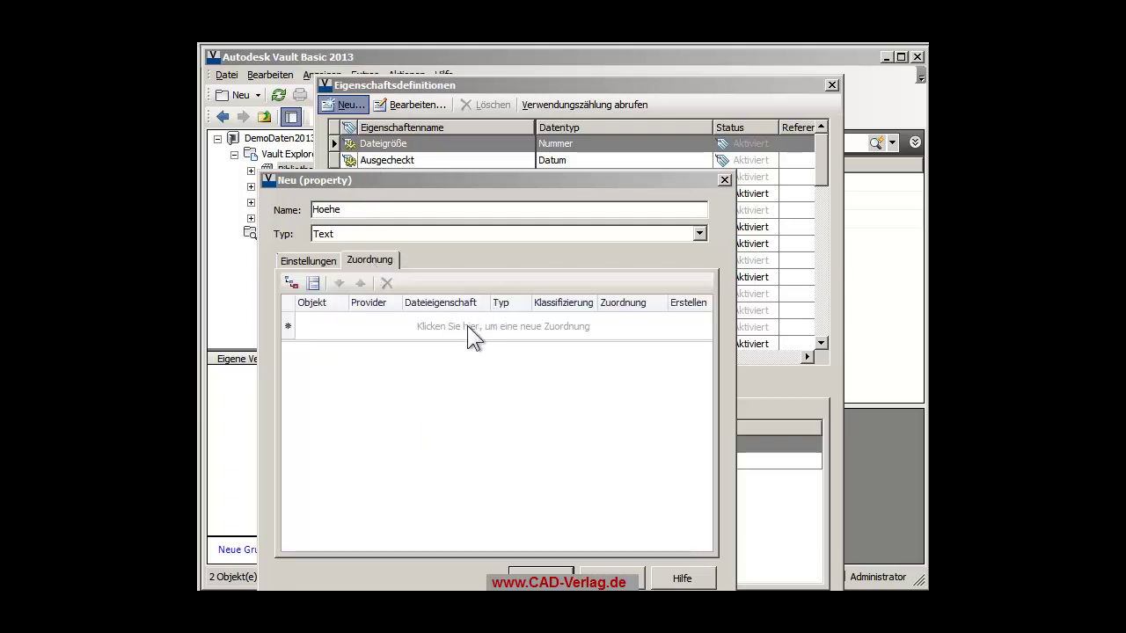
Add a mapping for Hoehe and import the file properties of Parameterdatei.ipt from the vault's CAD Daten folder
{"action": "left_click", "coordinate": [467, 325]}
{"action": "left_click", "coordinate": [480, 348]}
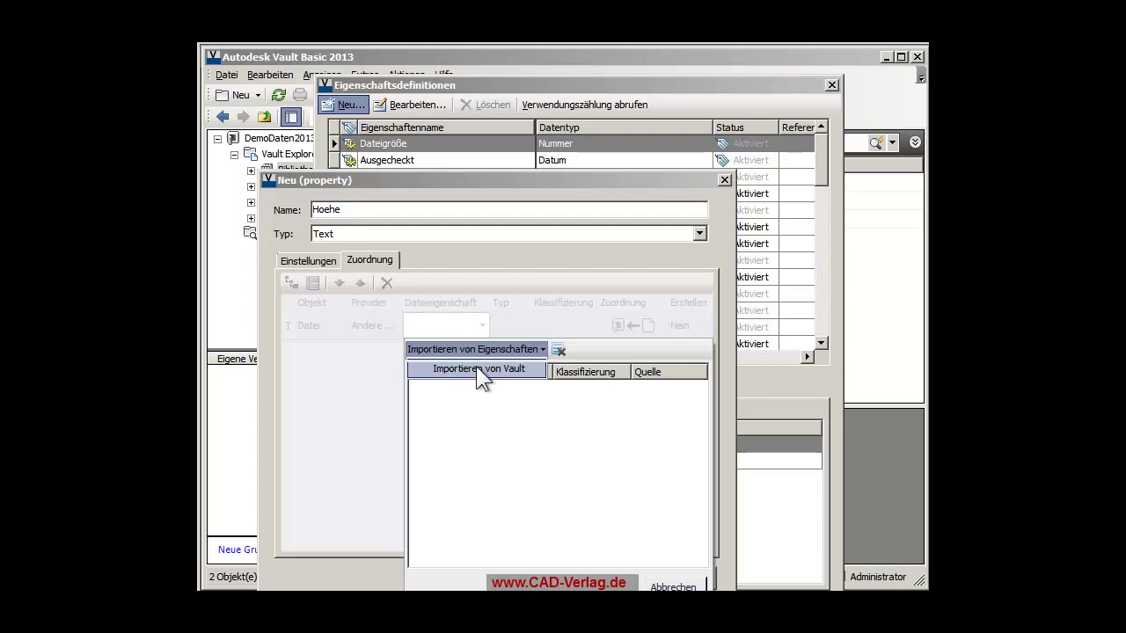
{"action": "left_click", "coordinate": [480, 370]}
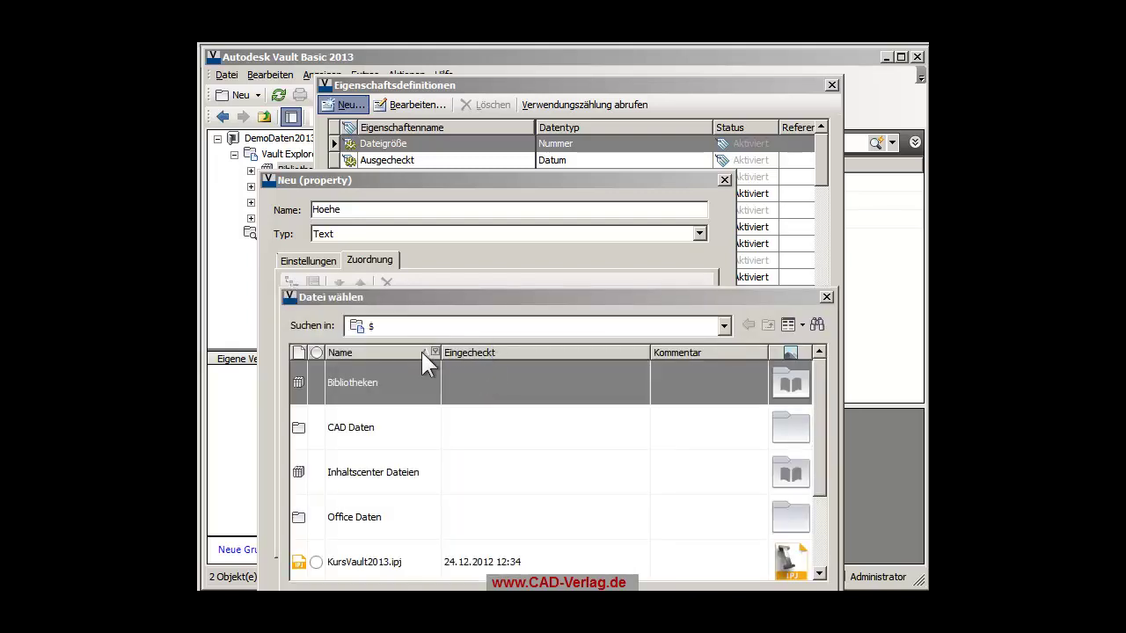
{"action": "double_click", "coordinate": [357, 431]}
{"action": "left_click", "coordinate": [363, 475]}
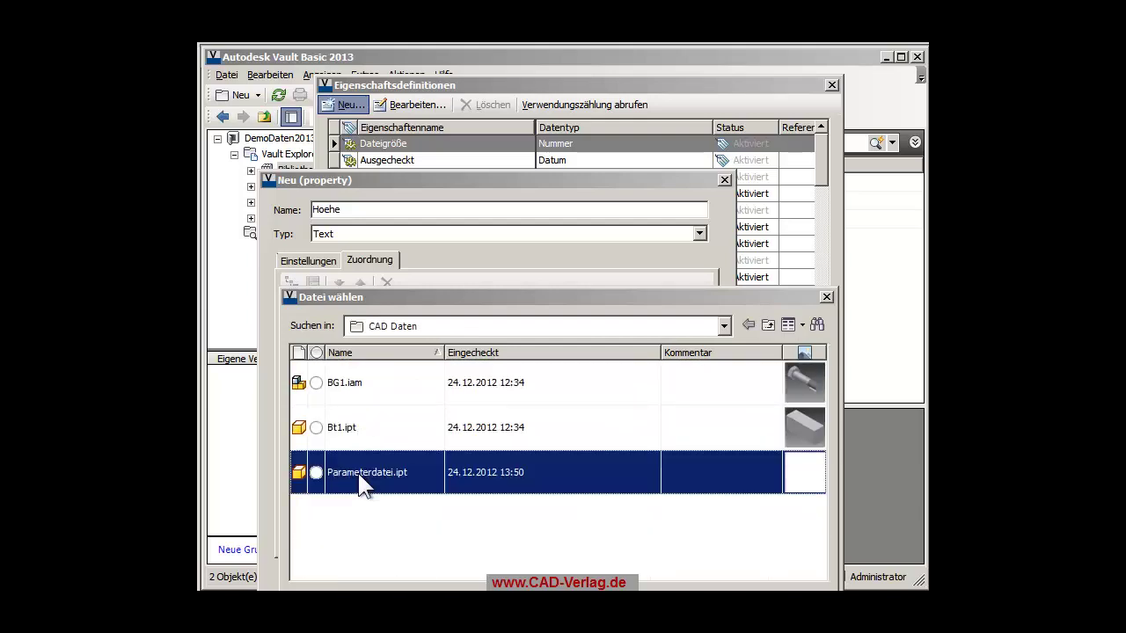
{"action": "left_click_drag", "start_coordinate": [495, 297], "coordinate": [447, 142]}
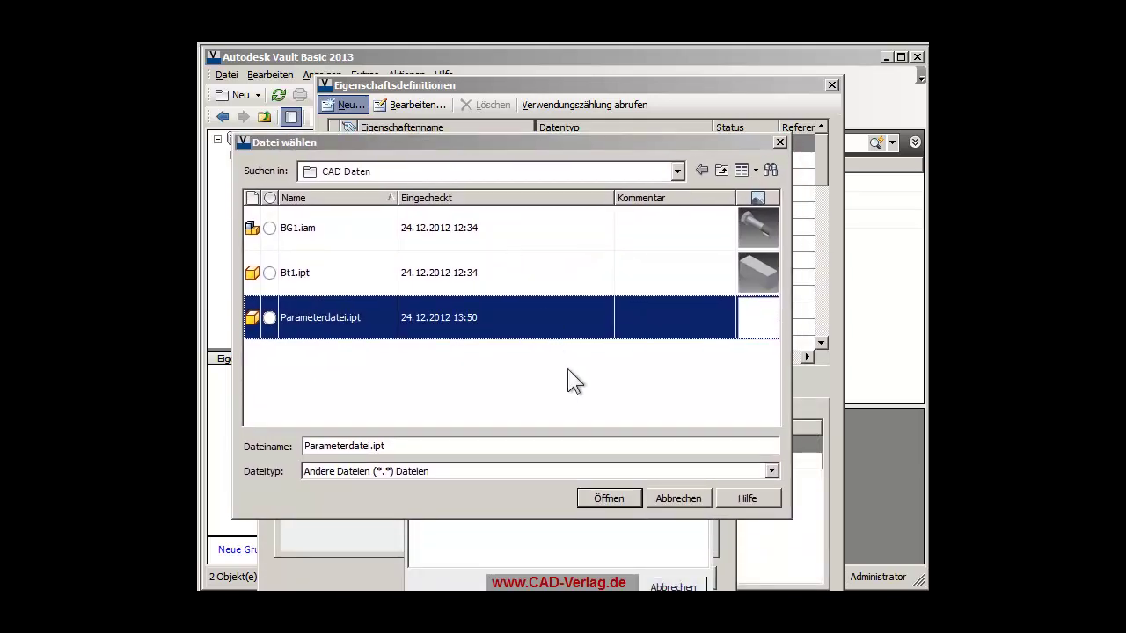
{"action": "left_click", "coordinate": [606, 494]}
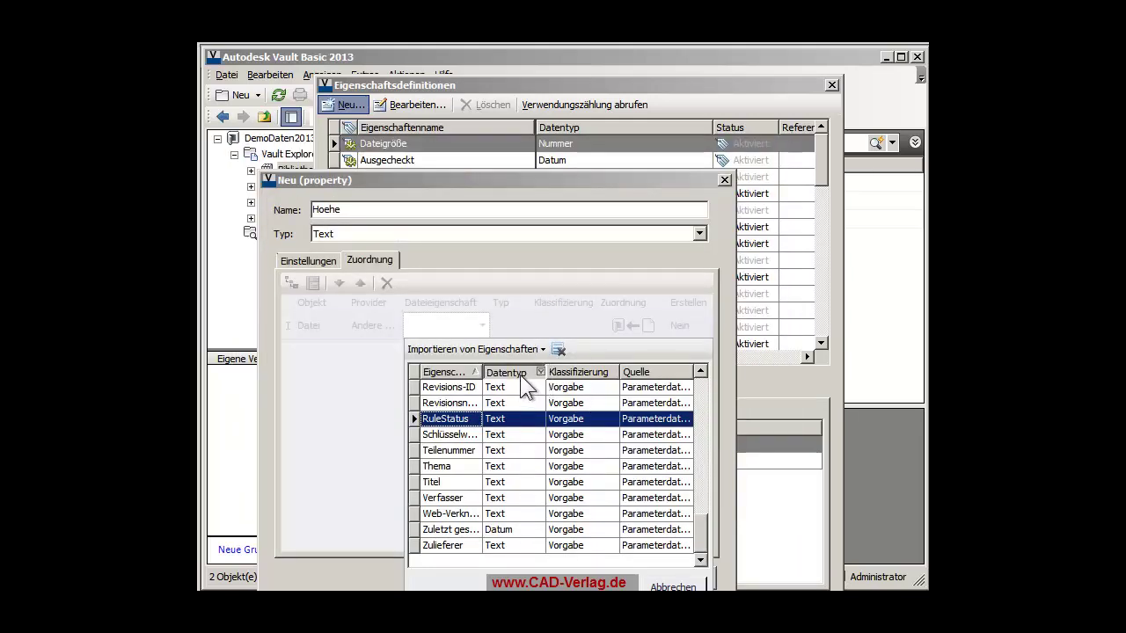
Sort the imported properties by data type, map the user-defined file property Hoehe and save the new definition
{"action": "left_click", "coordinate": [520, 375]}
{"action": "left_click", "coordinate": [524, 373]}
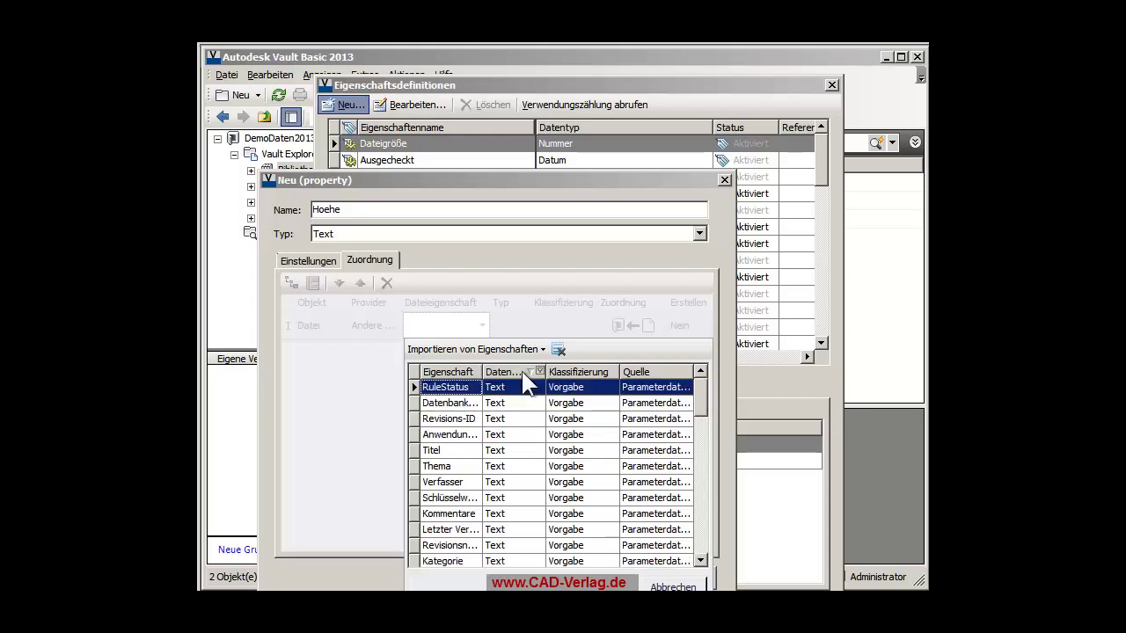
{"action": "scroll", "coordinate": [520, 371], "scroll_direction": "down", "scroll_amount": 10}
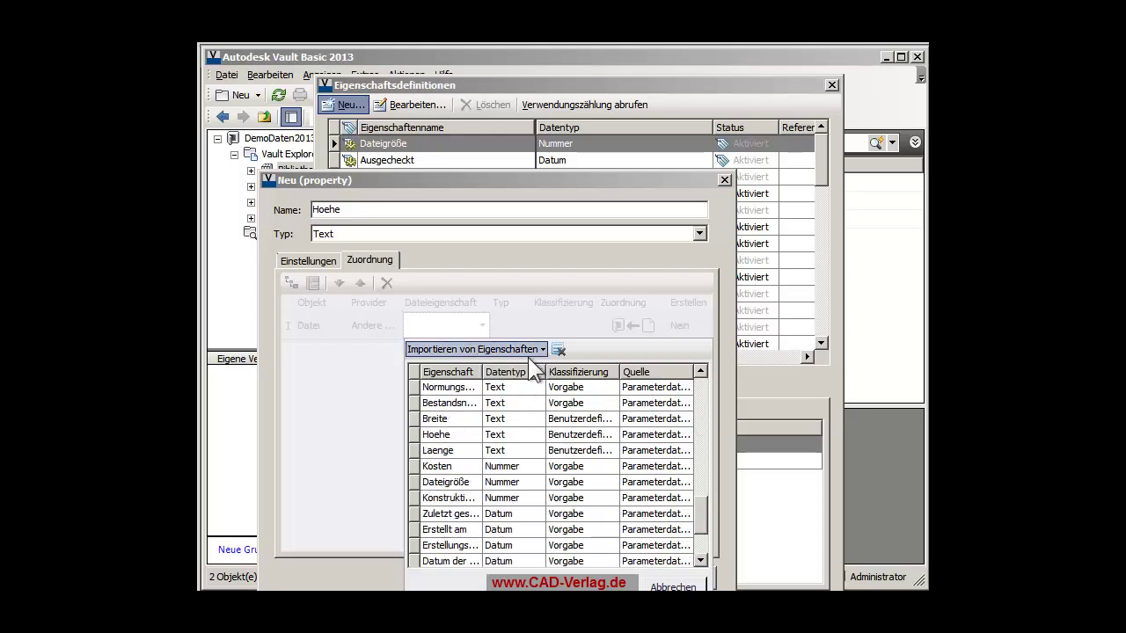
{"action": "left_click", "coordinate": [444, 435]}
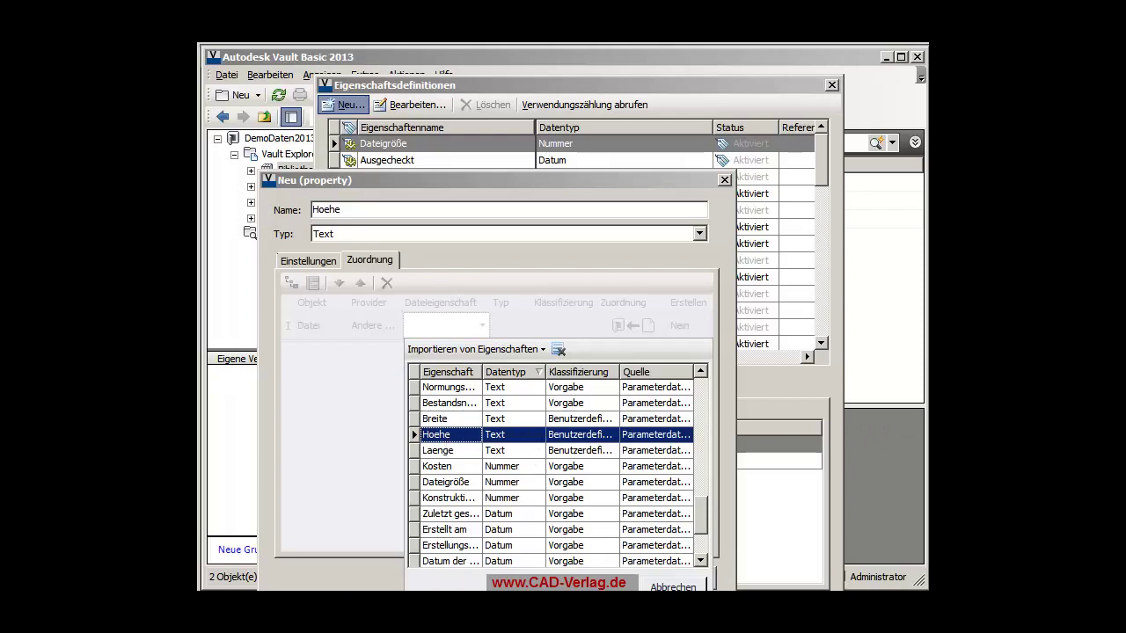
{"action": "key", "text": "Return"}
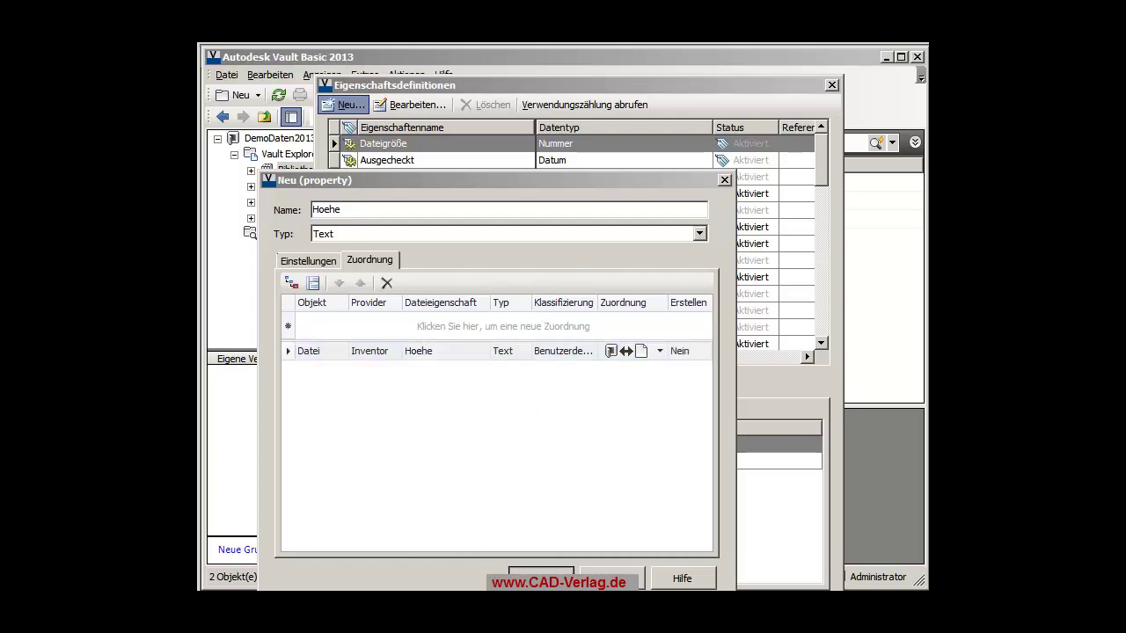
{"action": "left_click", "coordinate": [540, 577]}
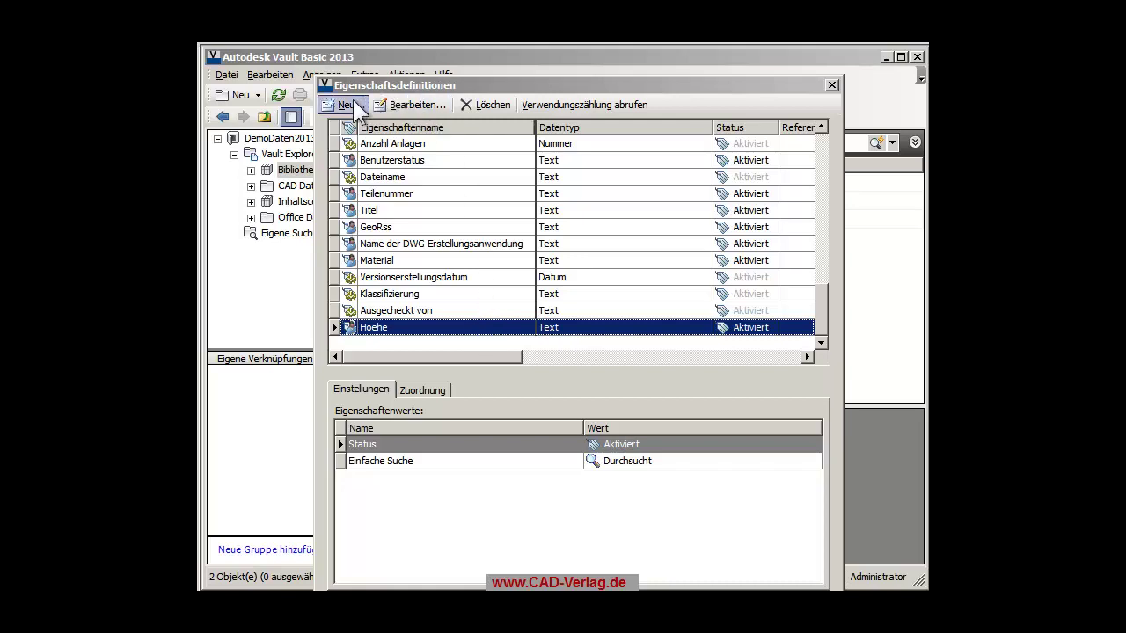
Start another property definition of type Text named Breite and bring up its mapping settings
{"action": "left_click", "coordinate": [325, 105]}
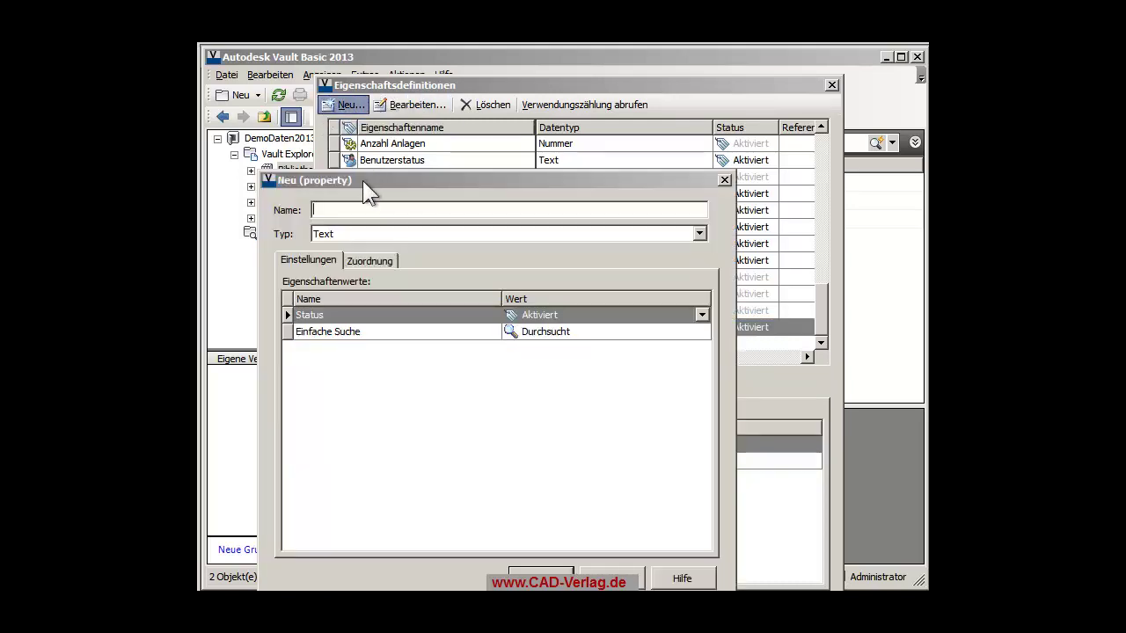
{"action": "type", "text": "Breite"}
{"action": "left_click", "coordinate": [377, 260]}
Add a mapping for Breite and import the file properties of Parameterdatei.ipt from the vault's CAD Daten folder
{"action": "left_click", "coordinate": [474, 325]}
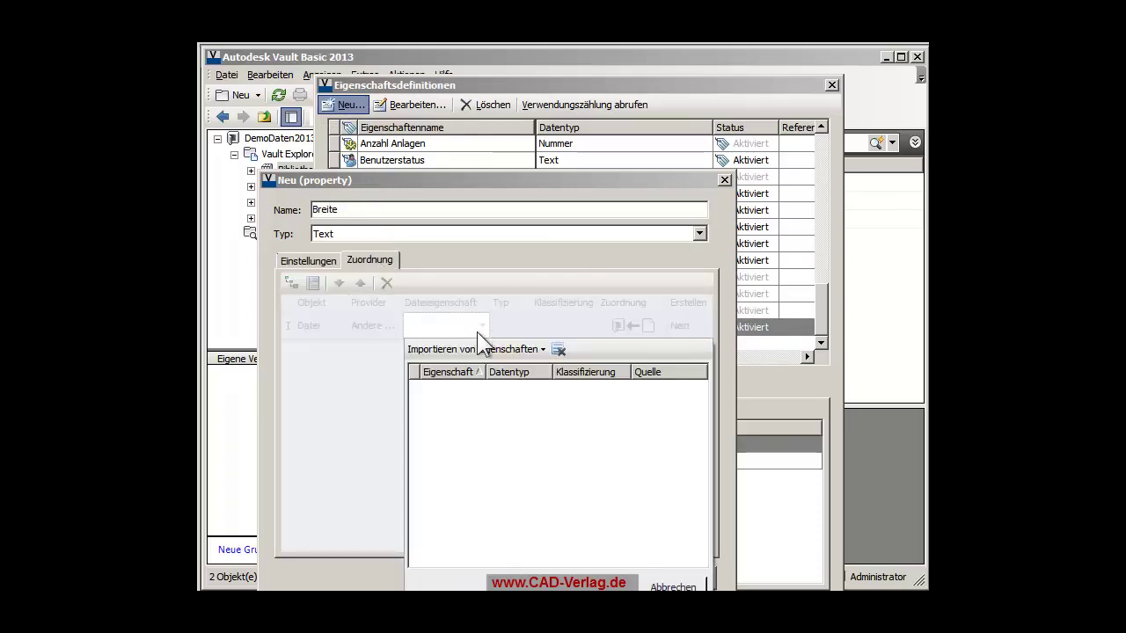
{"action": "left_click", "coordinate": [478, 348]}
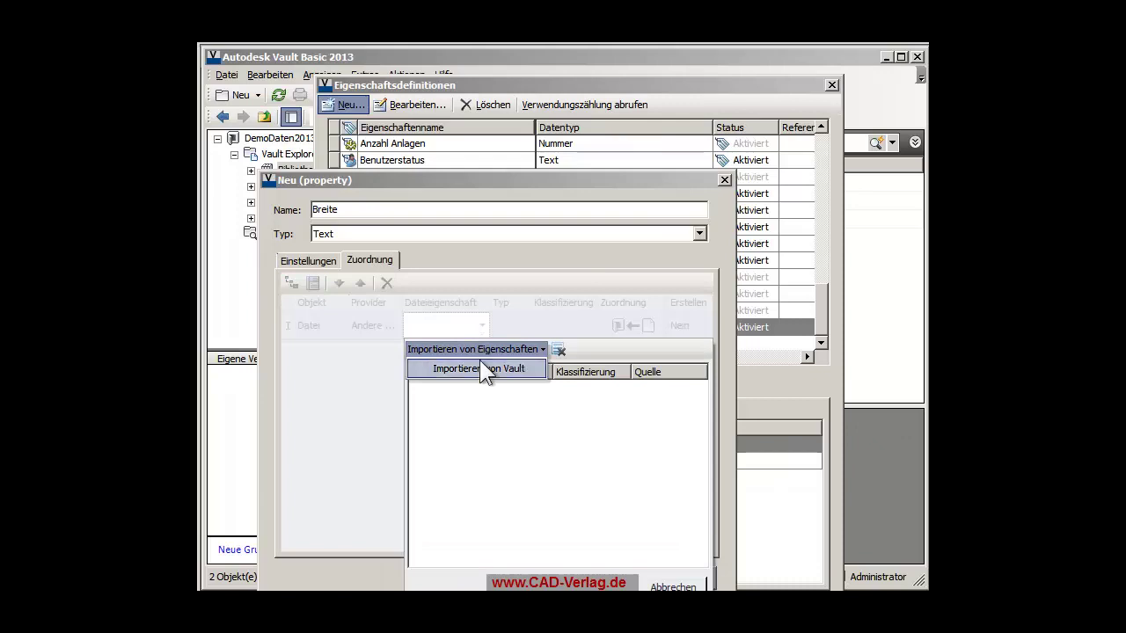
{"action": "left_click", "coordinate": [479, 364]}
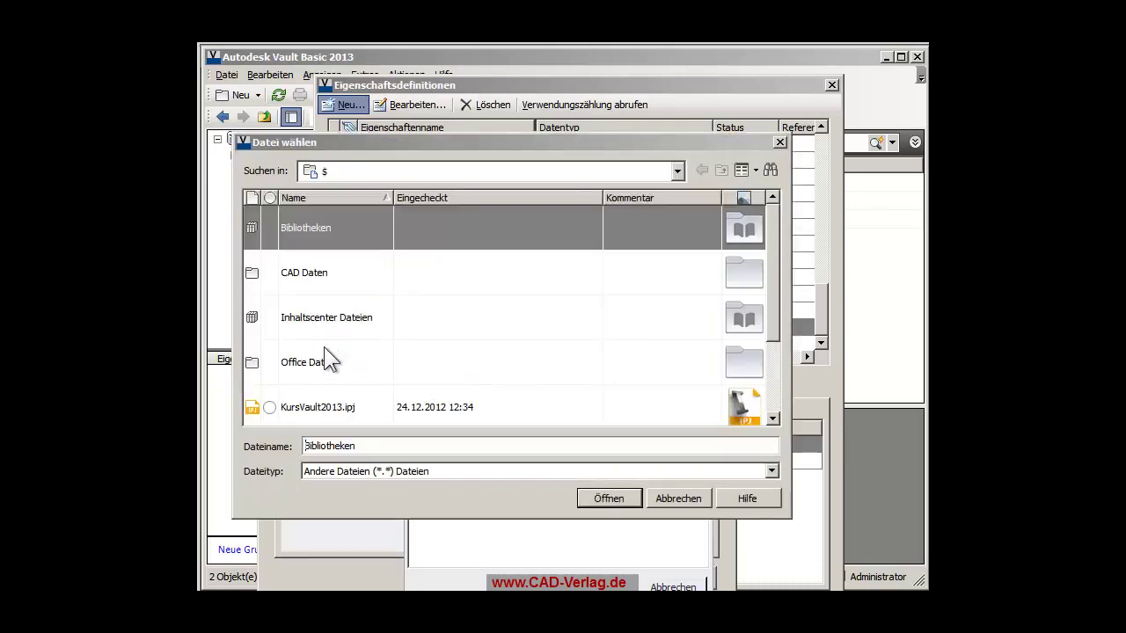
{"action": "double_click", "coordinate": [313, 274]}
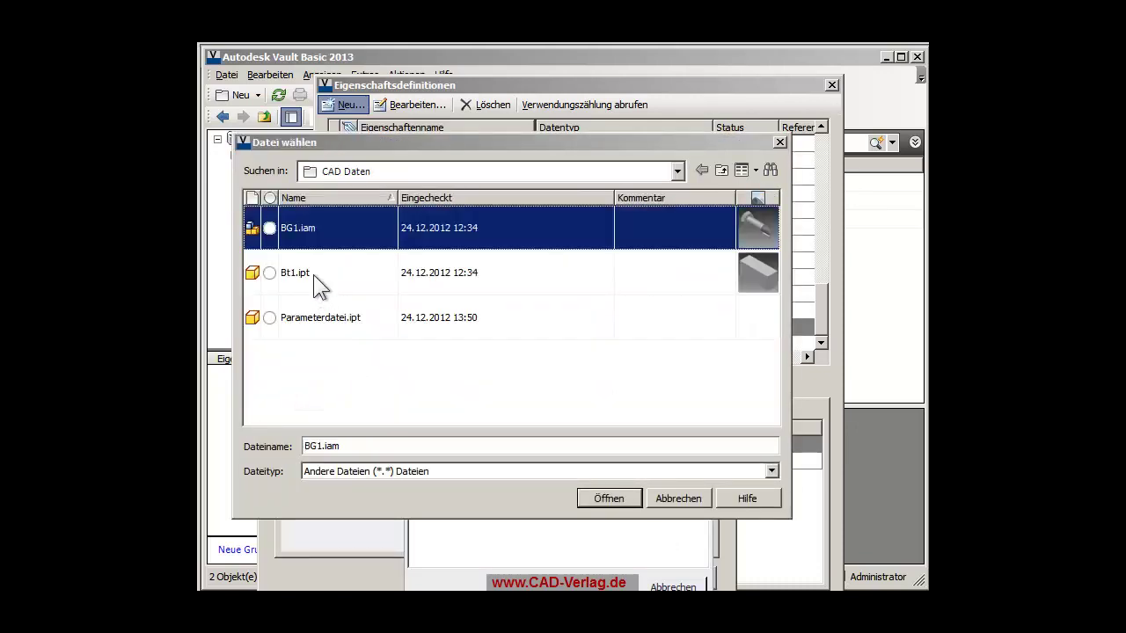
{"action": "left_click", "coordinate": [325, 326]}
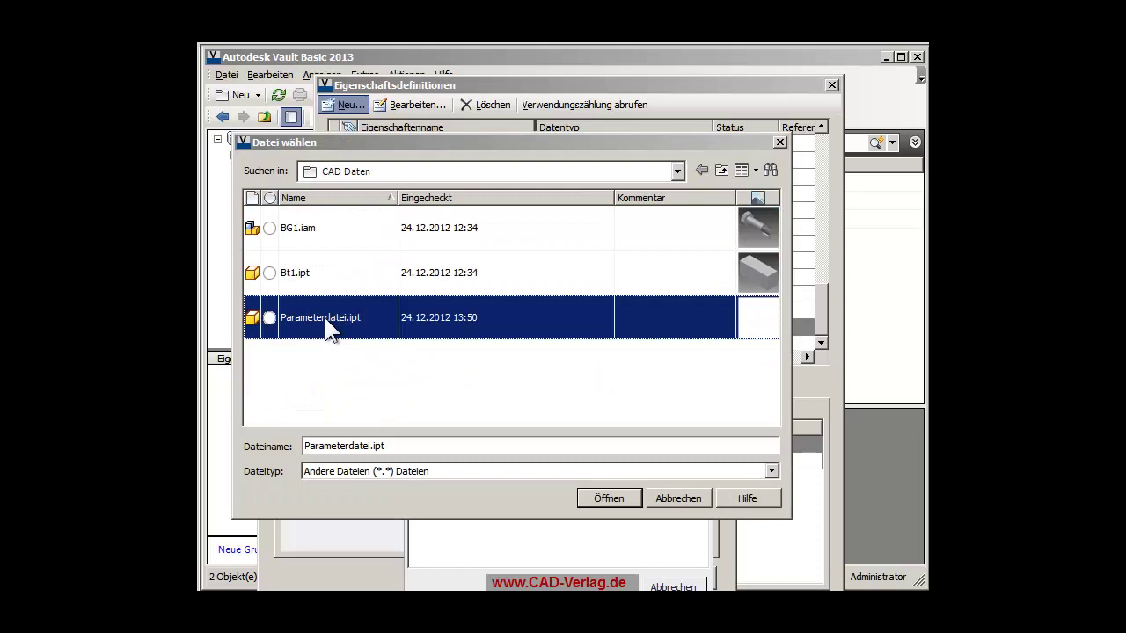
{"action": "left_click", "coordinate": [603, 498]}
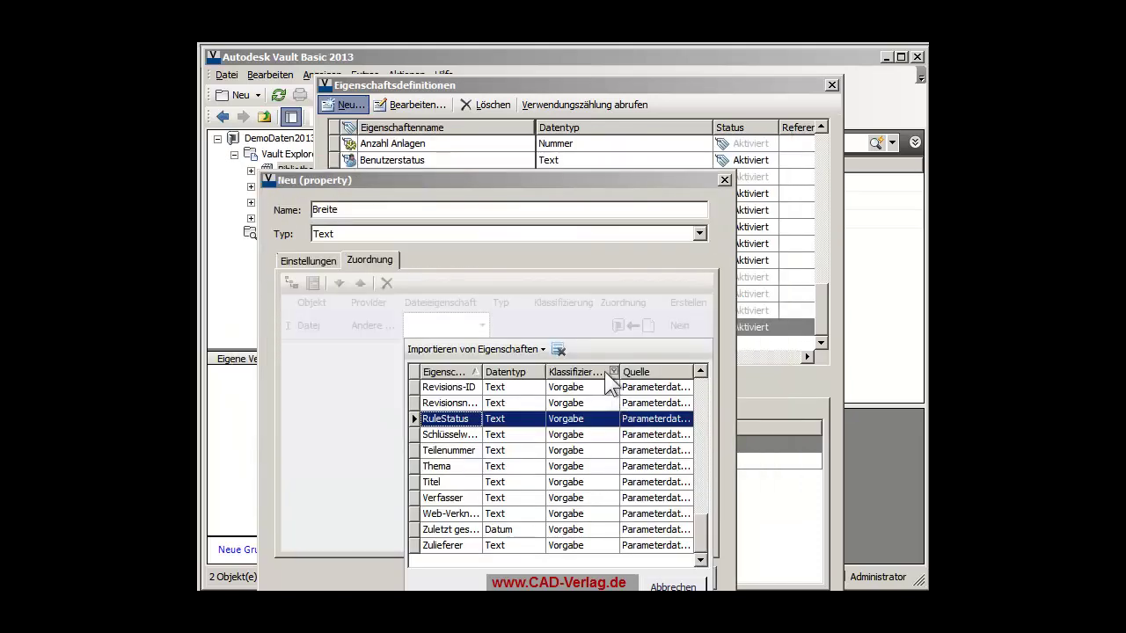
Filter the imported properties to the classification Benutzerdefiniert, map the file property Breite and save the new definition
{"action": "left_click", "coordinate": [604, 371]}
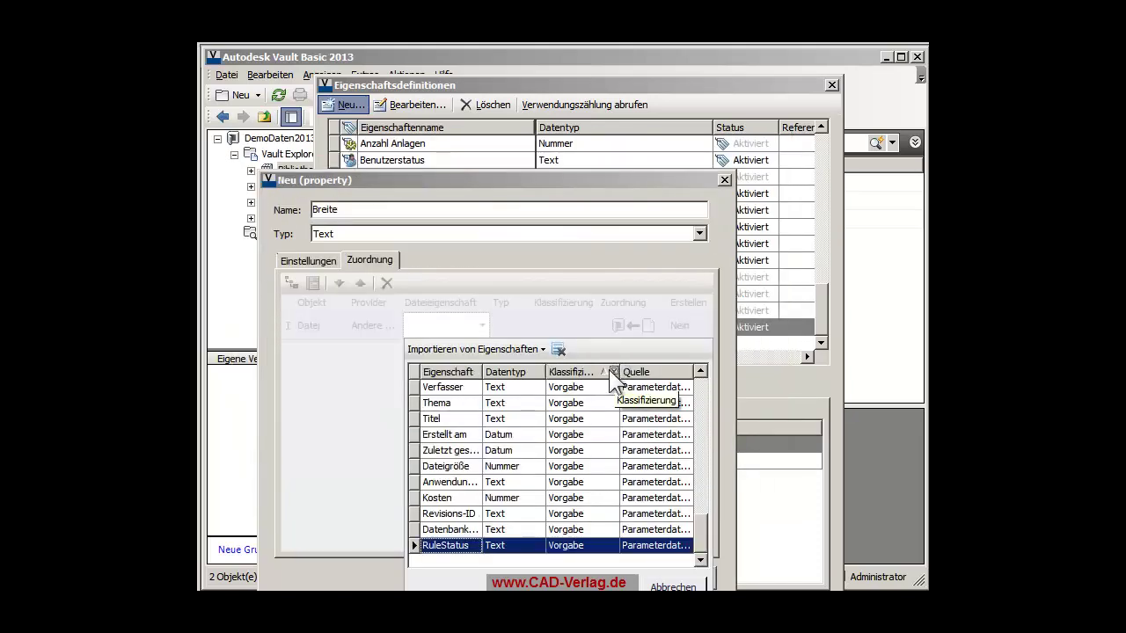
{"action": "left_click", "coordinate": [613, 366]}
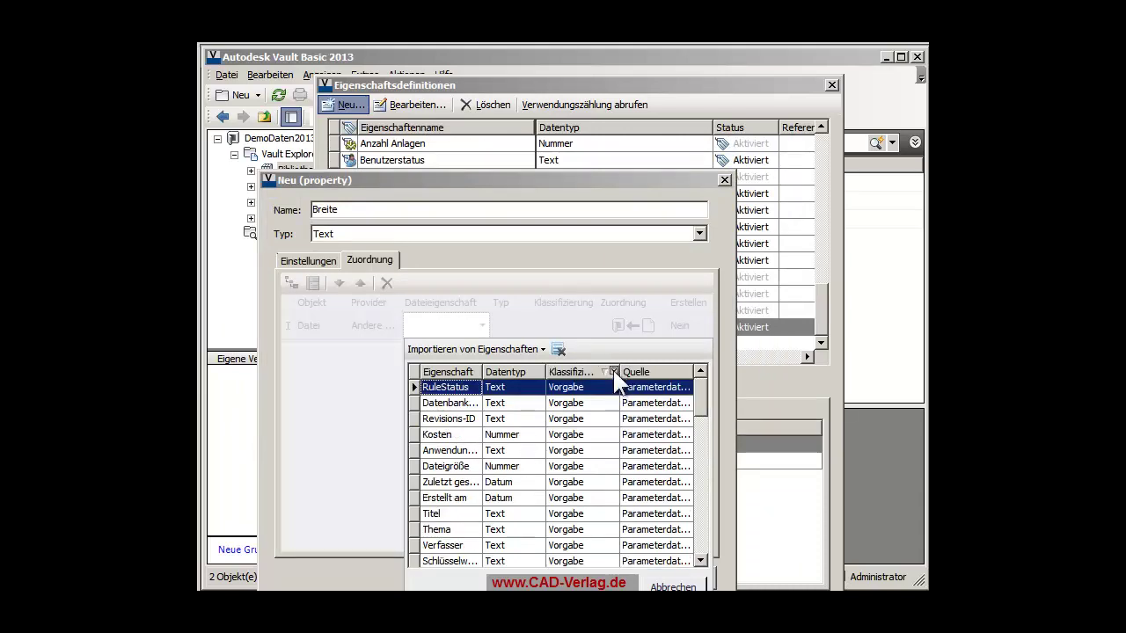
{"action": "left_click", "coordinate": [614, 371]}
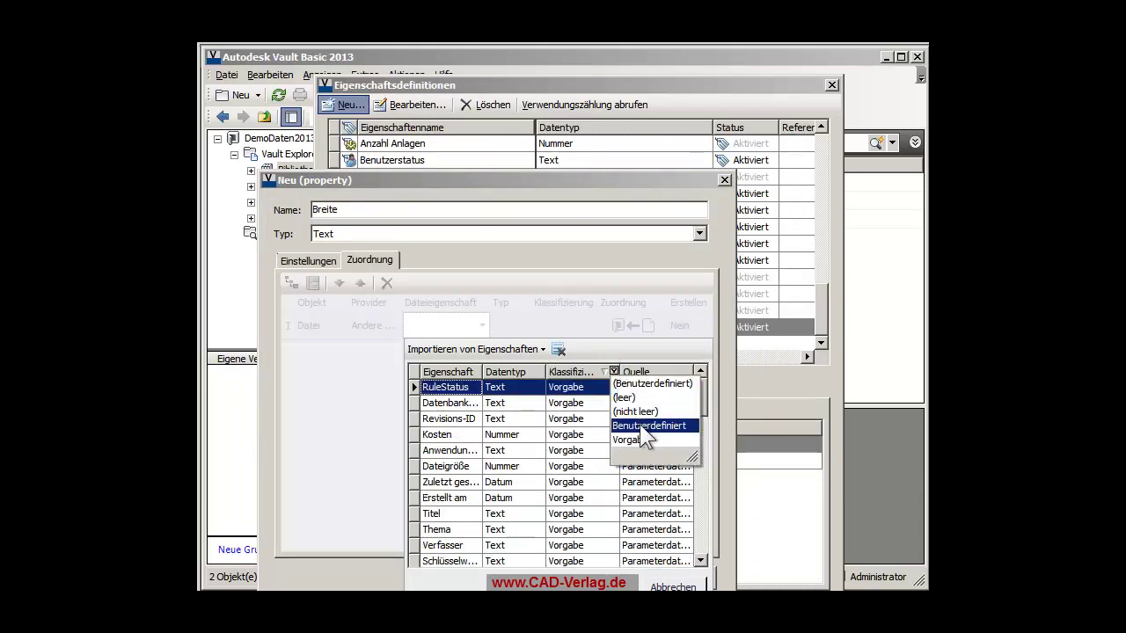
{"action": "left_click", "coordinate": [646, 425]}
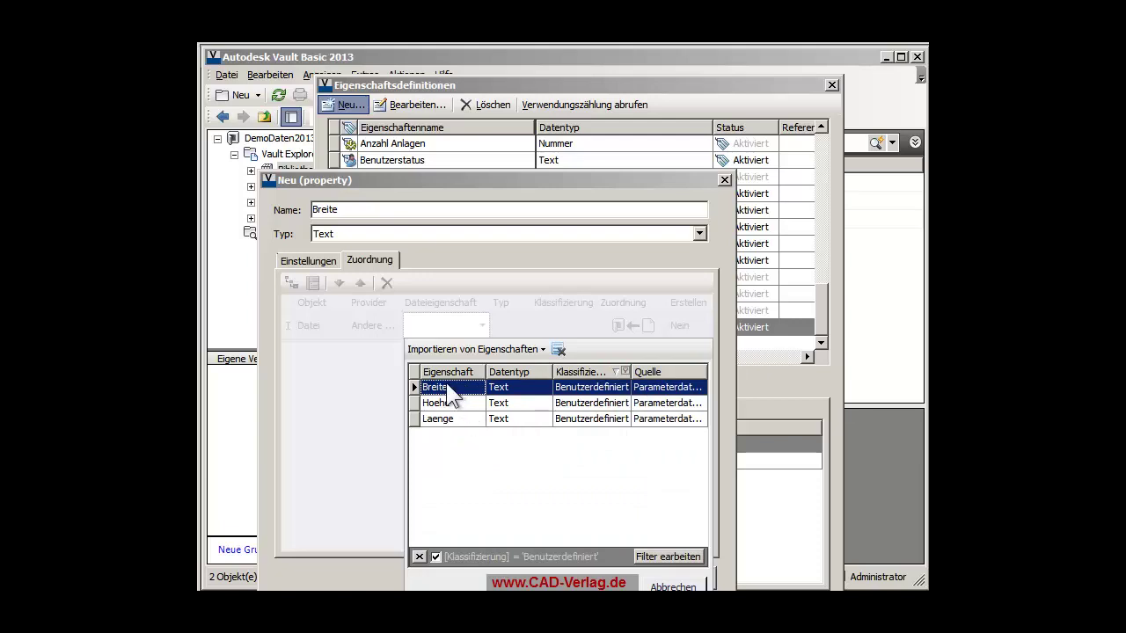
{"action": "key", "text": "Return"}
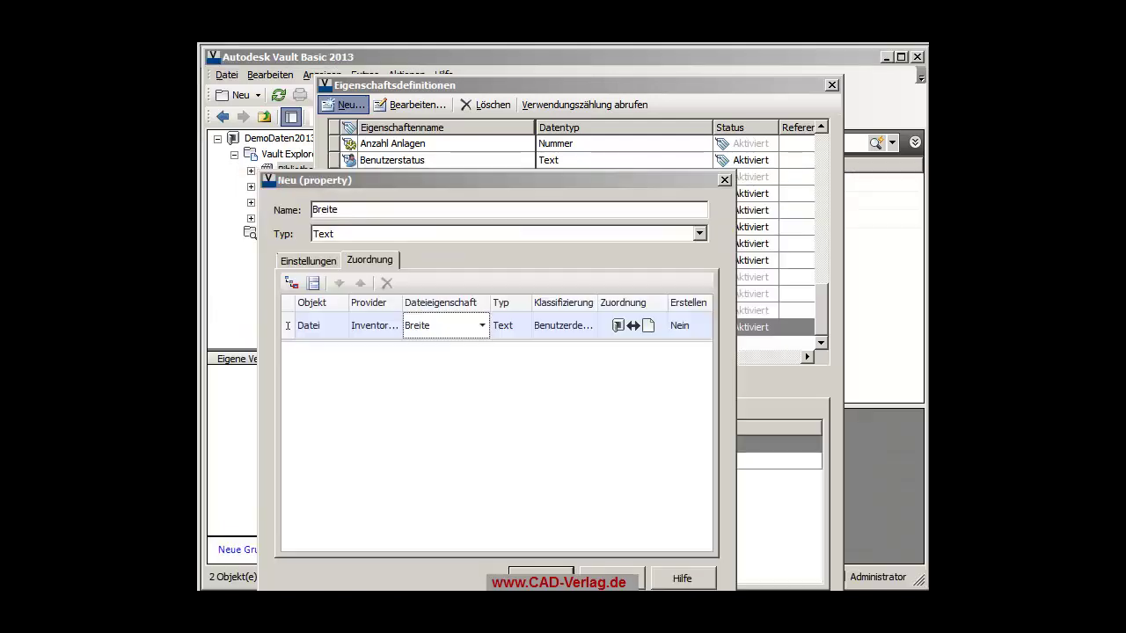
{"action": "left_click", "coordinate": [535, 574]}
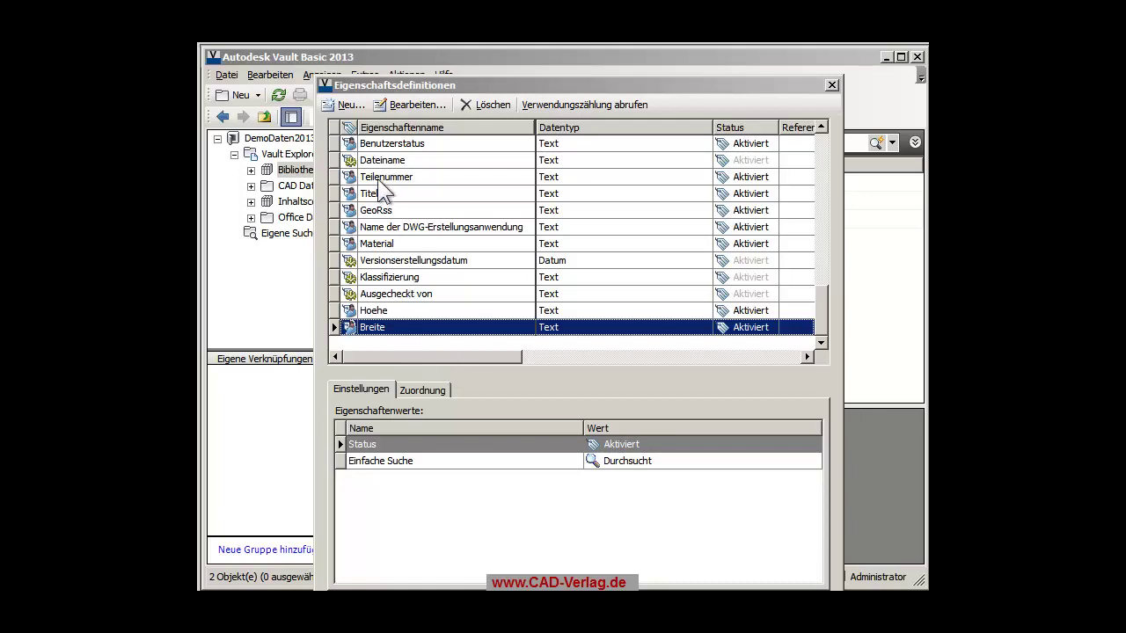
Start another property definition of type Text named Laenge and bring up its mapping settings
{"action": "left_click", "coordinate": [334, 103]}
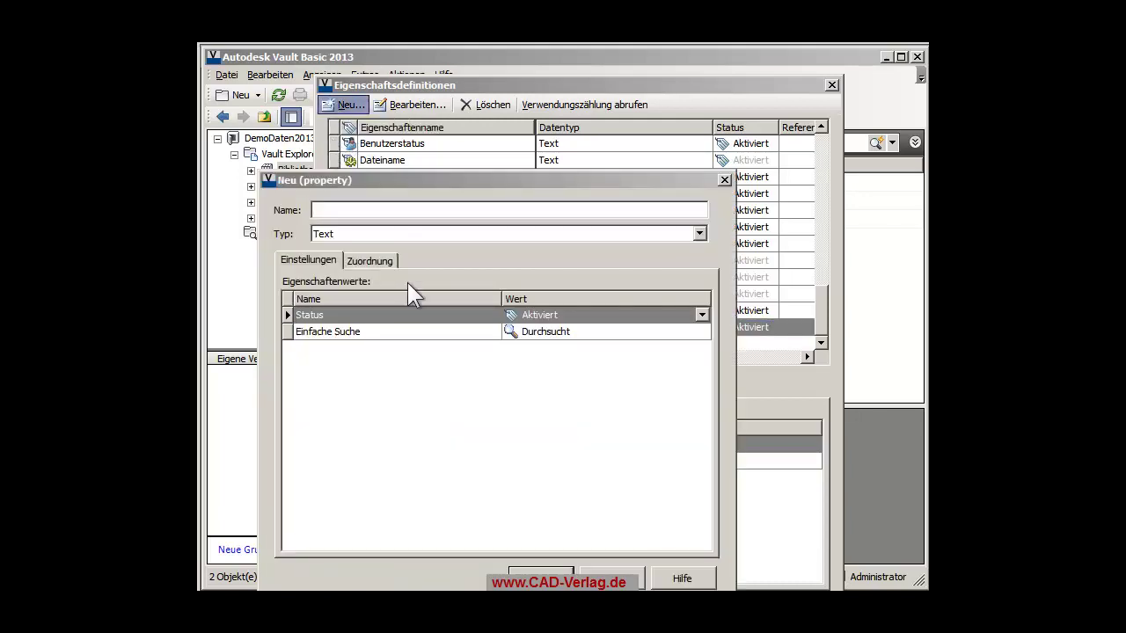
{"action": "type", "text": "Laenge"}
{"action": "left_click", "coordinate": [382, 261]}
Add a mapping for Laenge and import the file properties of Parameterdatei.ipt from the vault's CAD Daten folder
{"action": "left_click", "coordinate": [473, 329]}
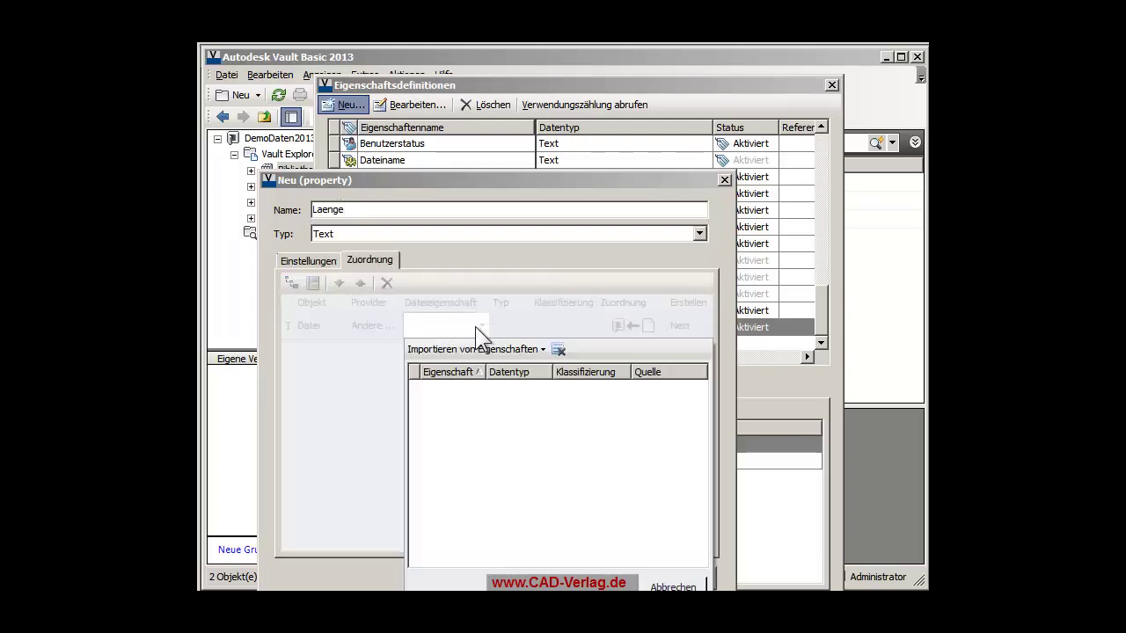
{"action": "left_click", "coordinate": [475, 347]}
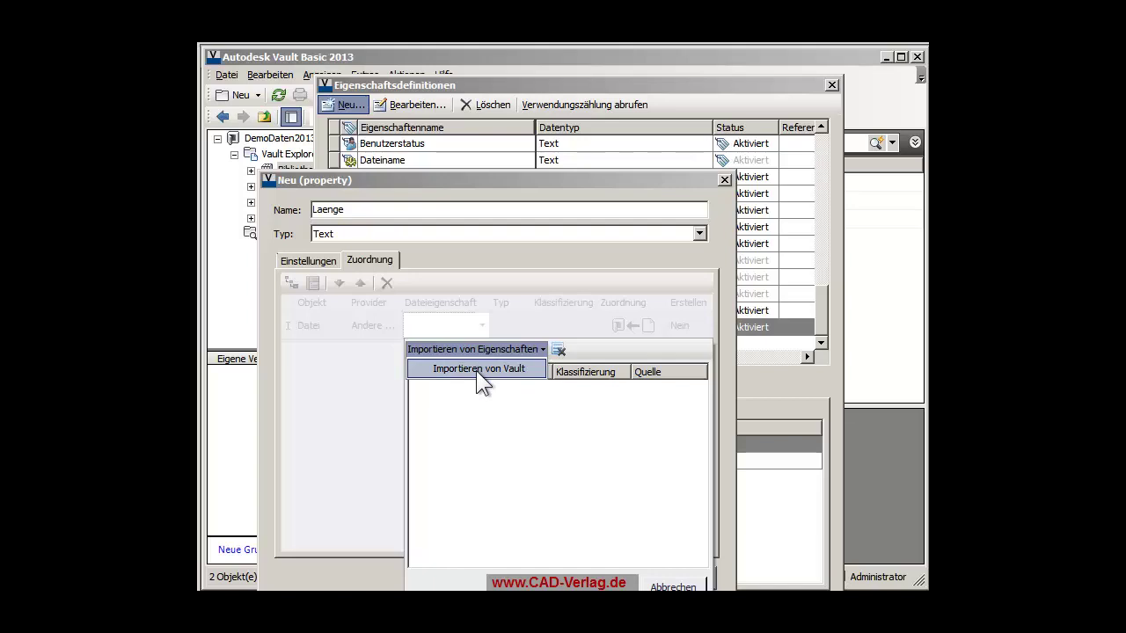
{"action": "left_click", "coordinate": [477, 370]}
{"action": "double_click", "coordinate": [317, 271]}
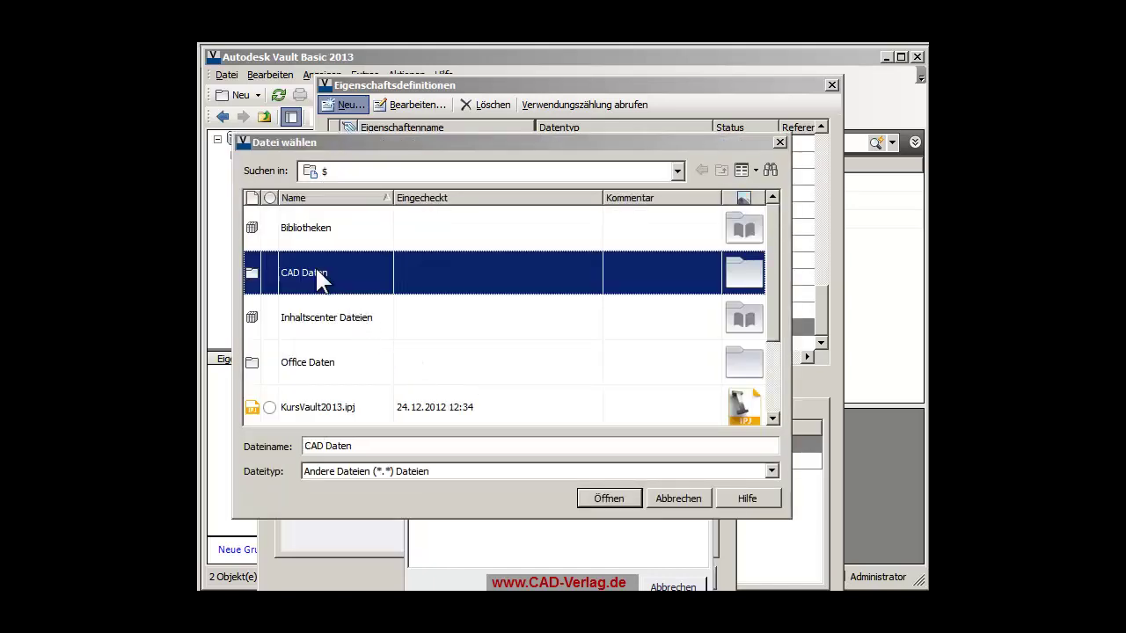
{"action": "left_click", "coordinate": [339, 324]}
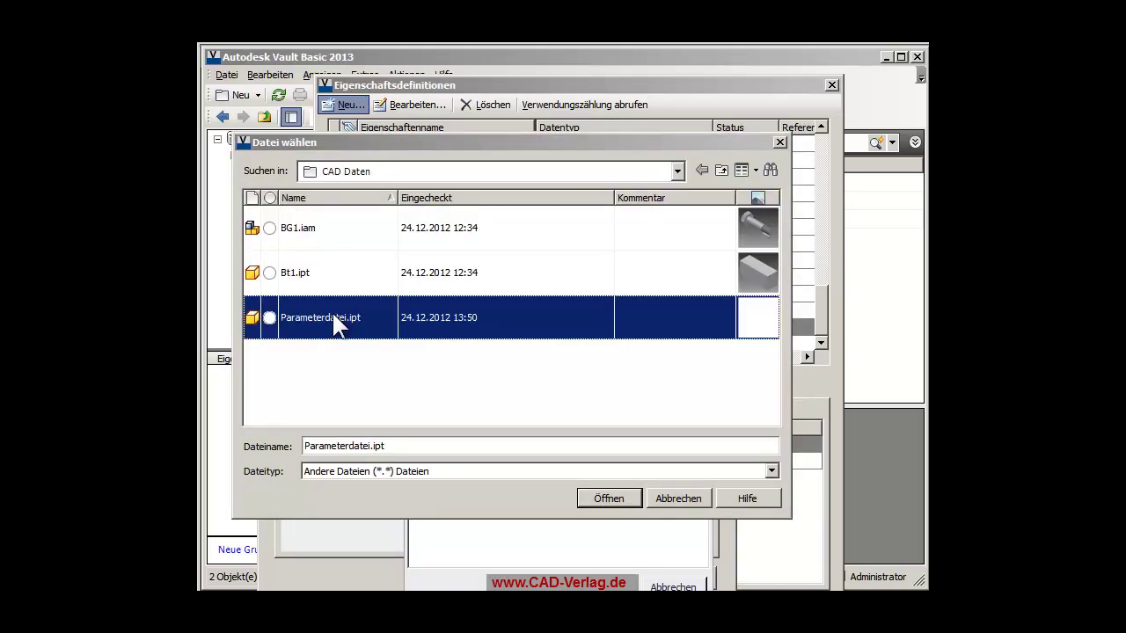
{"action": "left_click", "coordinate": [616, 499]}
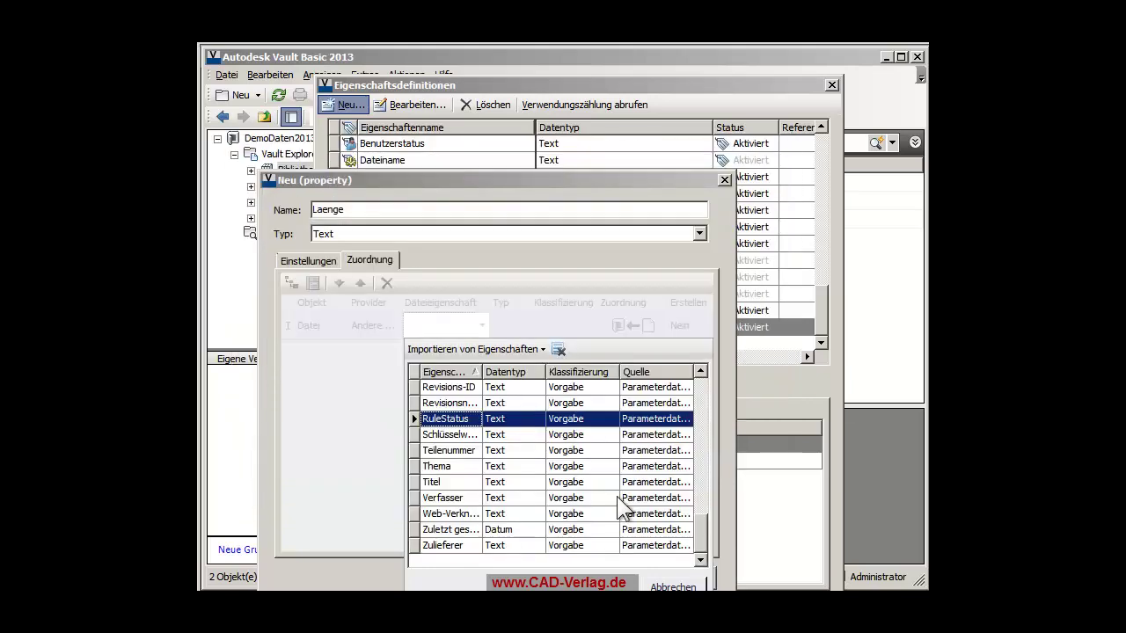
Filter the imported properties to the classification Benutzerdefiniert, map the file property Laenge and save the new definition
{"action": "left_click", "coordinate": [614, 372]}
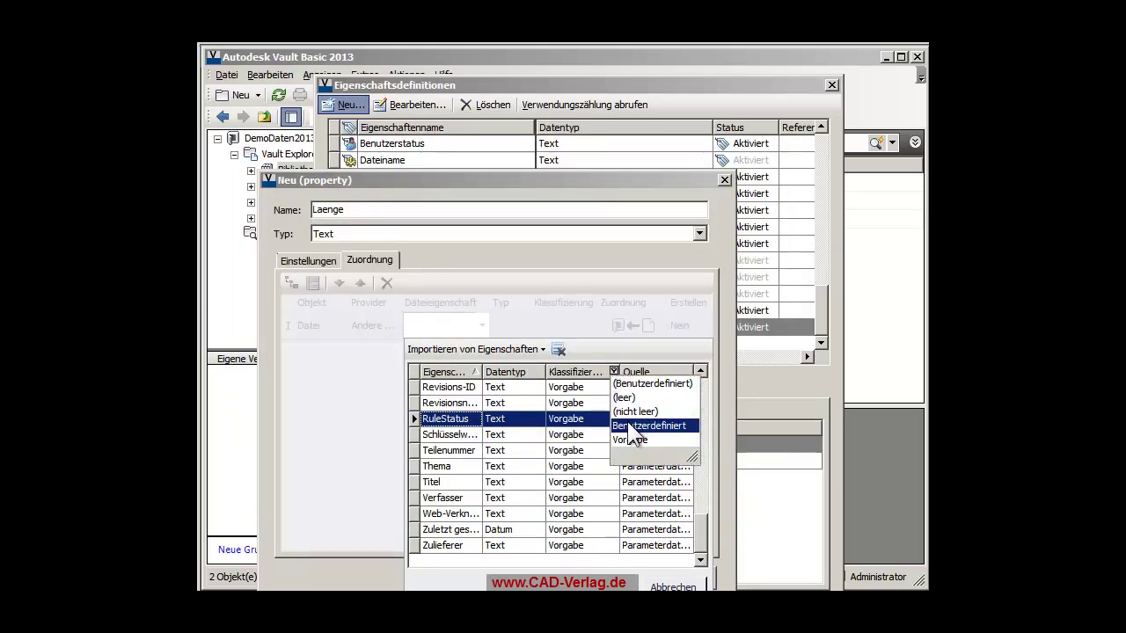
{"action": "left_click", "coordinate": [630, 426]}
{"action": "left_click", "coordinate": [458, 421]}
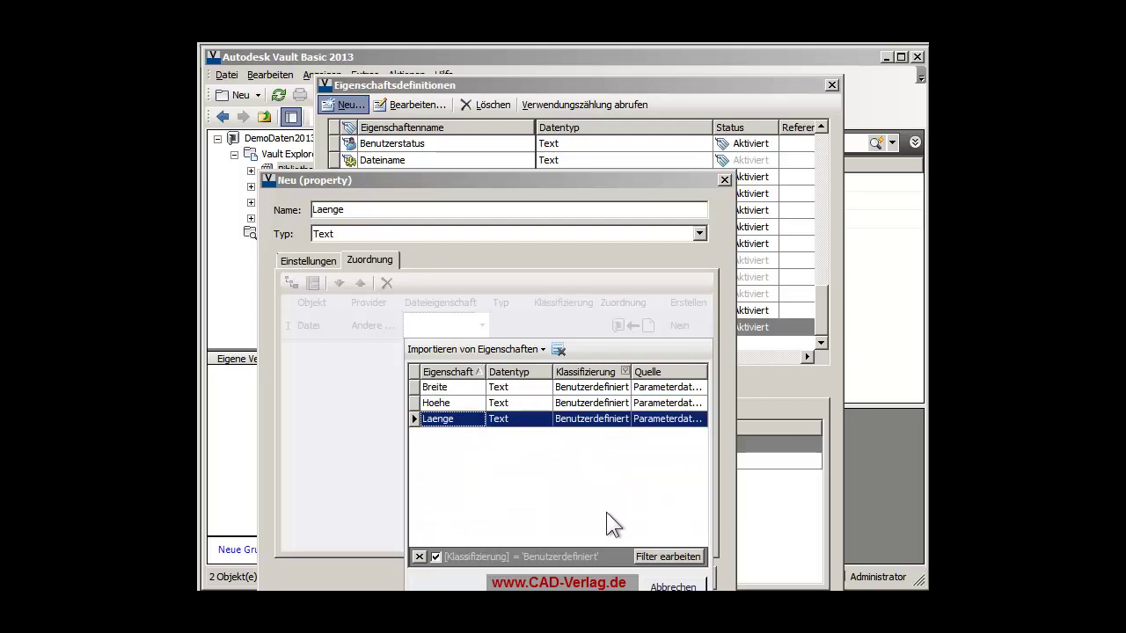
{"action": "key", "text": "Return"}
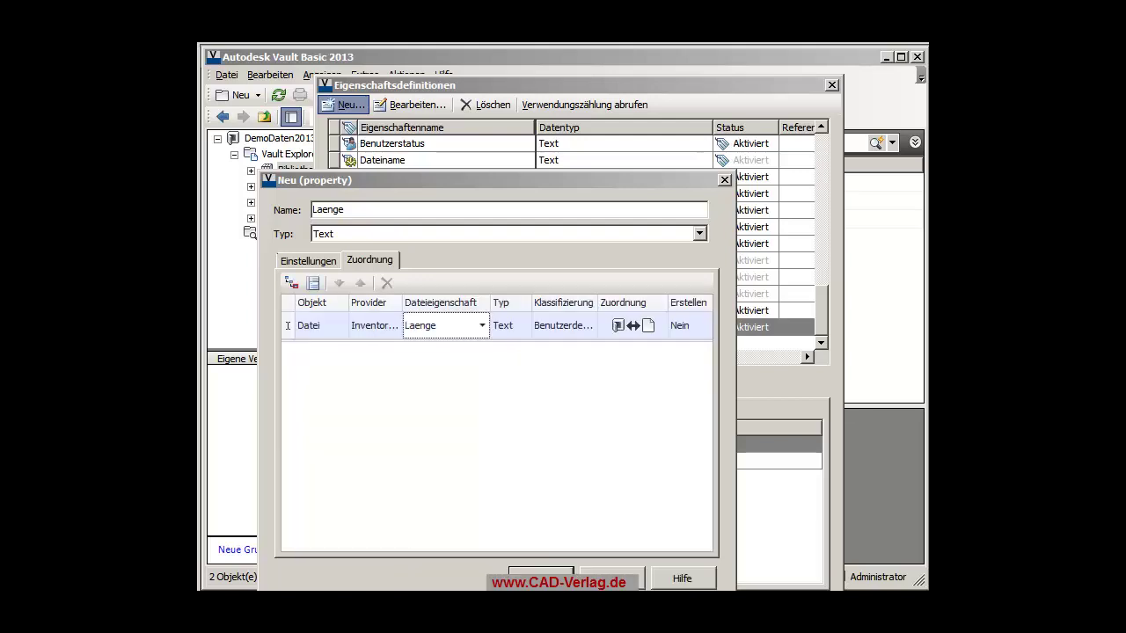
{"action": "left_click", "coordinate": [540, 570]}
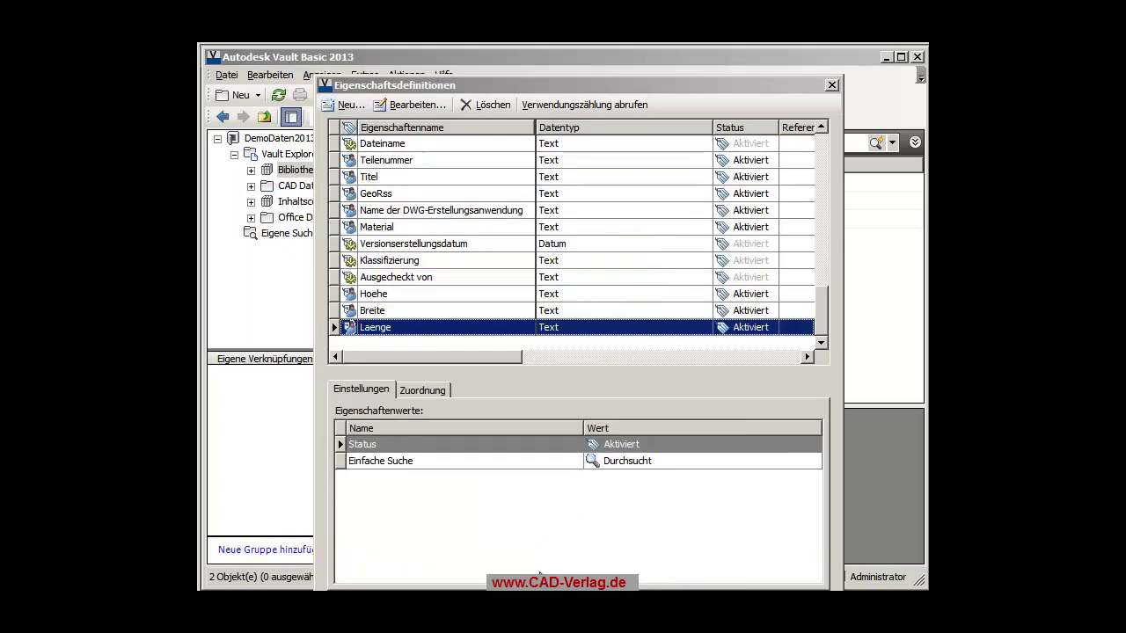
Close the property definitions and the vault settings to return to the vault's folder view
{"action": "left_click_drag", "start_coordinate": [548, 90], "coordinate": [450, 68]}
{"action": "left_click", "coordinate": [628, 576]}
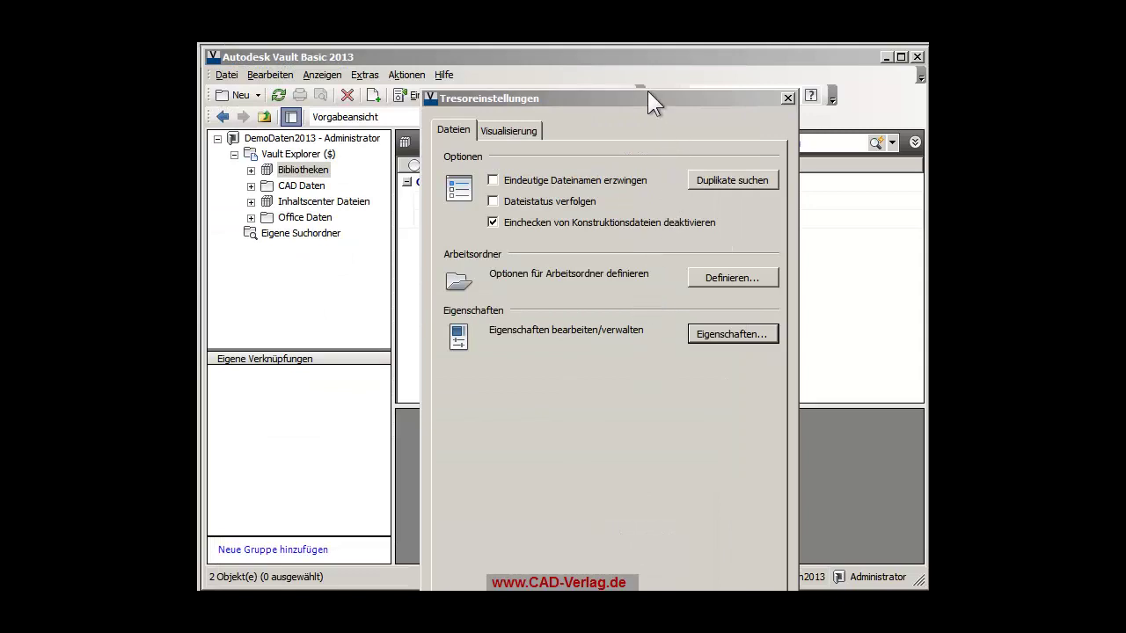
{"action": "left_click_drag", "start_coordinate": [647, 91], "coordinate": [476, 46]}
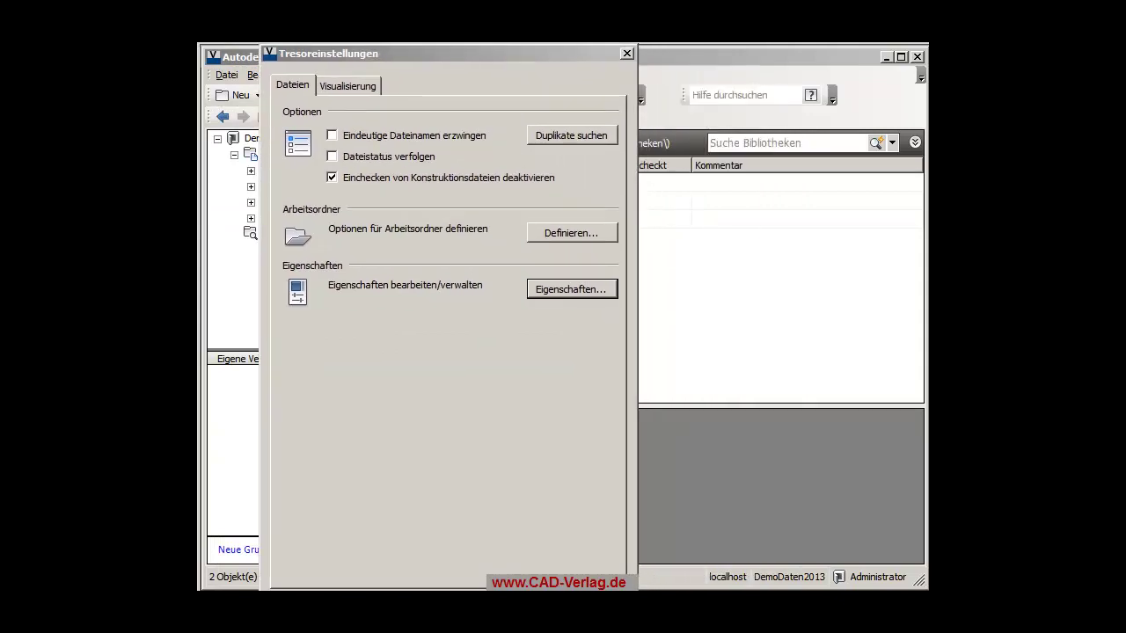
{"action": "key", "text": "Escape"}
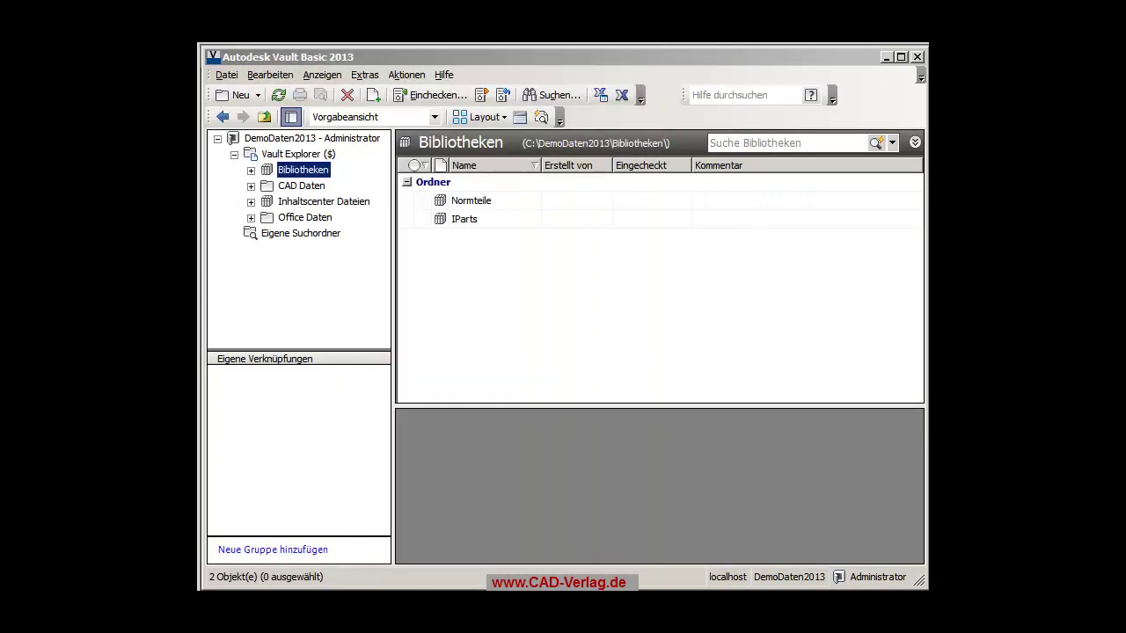